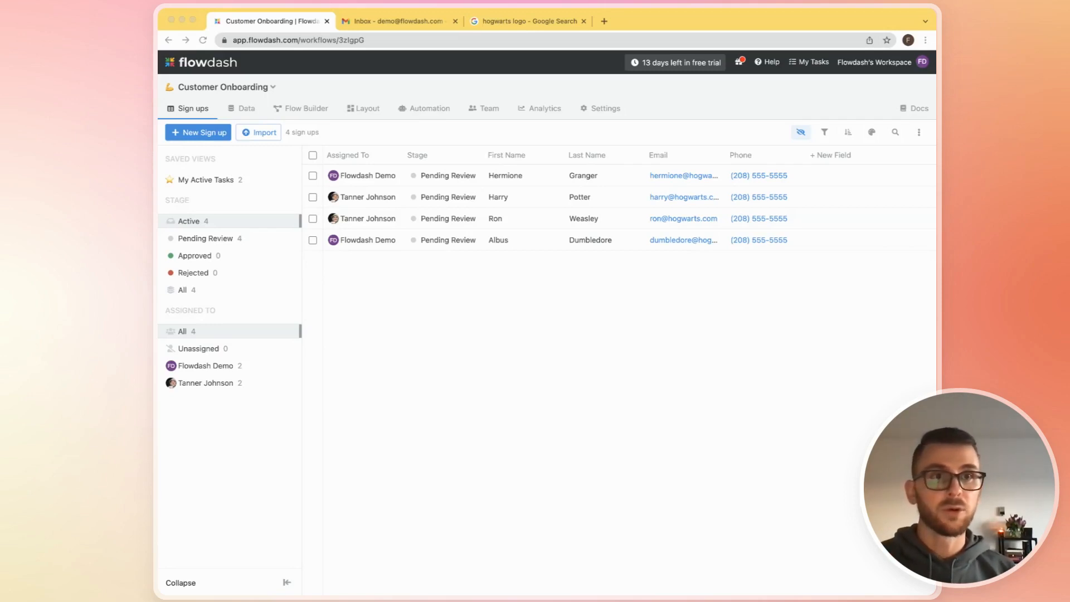
- Check the stages and actions in the onboarding flow, and reject the first pending sign-up in the list
{"action": "left_click", "coordinate": [779, 135]}
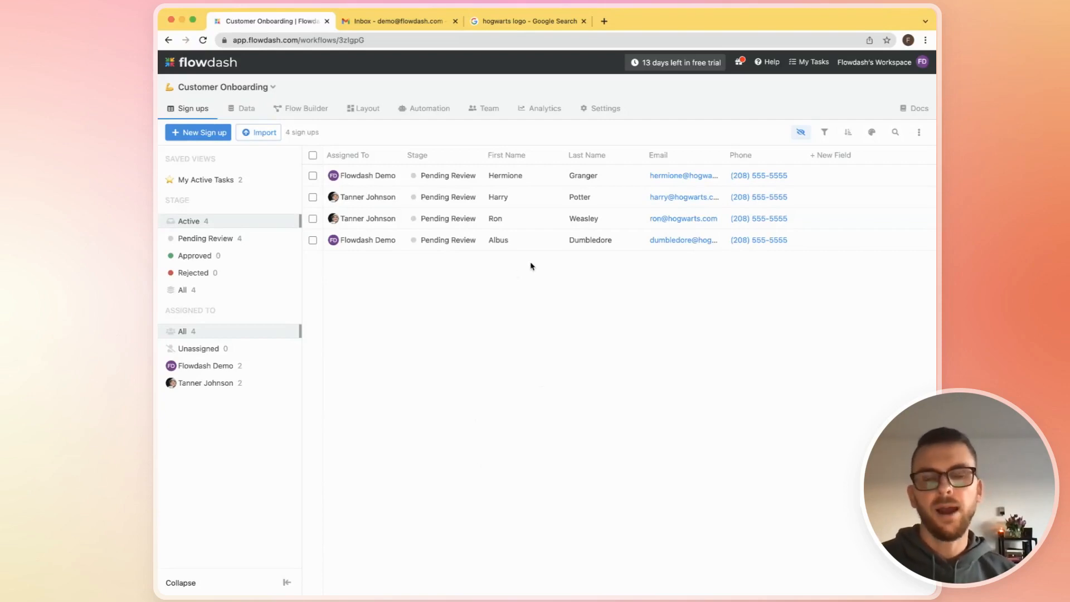
{"action": "left_click", "coordinate": [319, 114]}
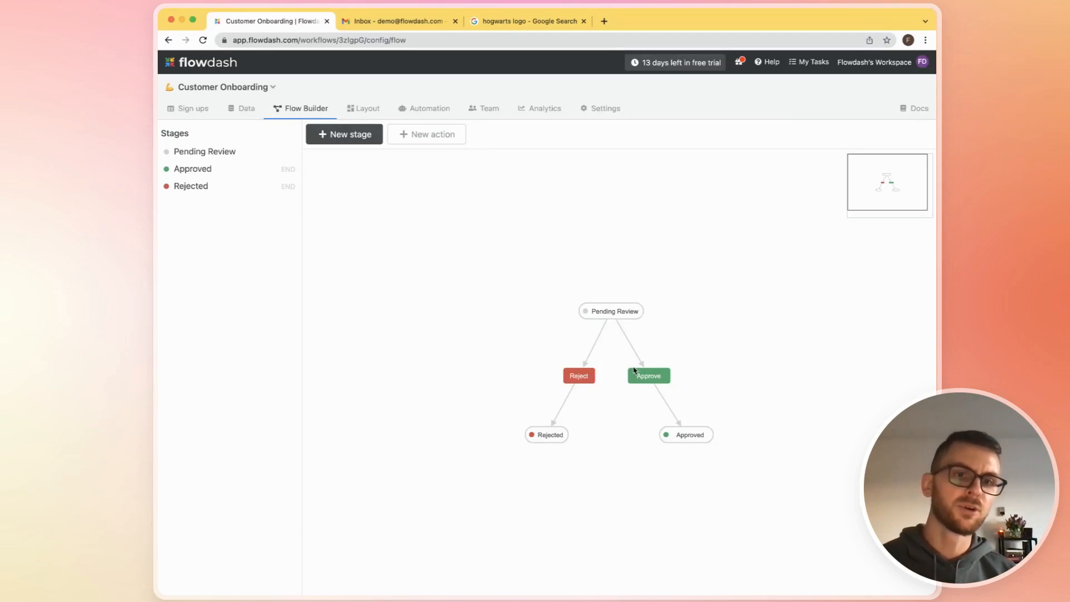
{"action": "left_click", "coordinate": [202, 110]}
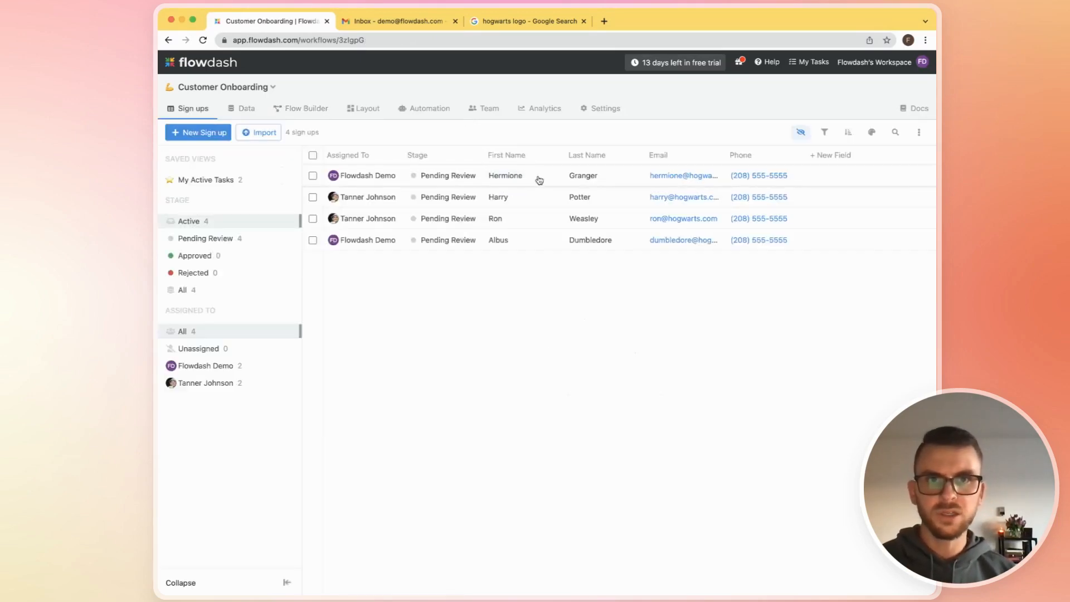
{"action": "left_click", "coordinate": [539, 179]}
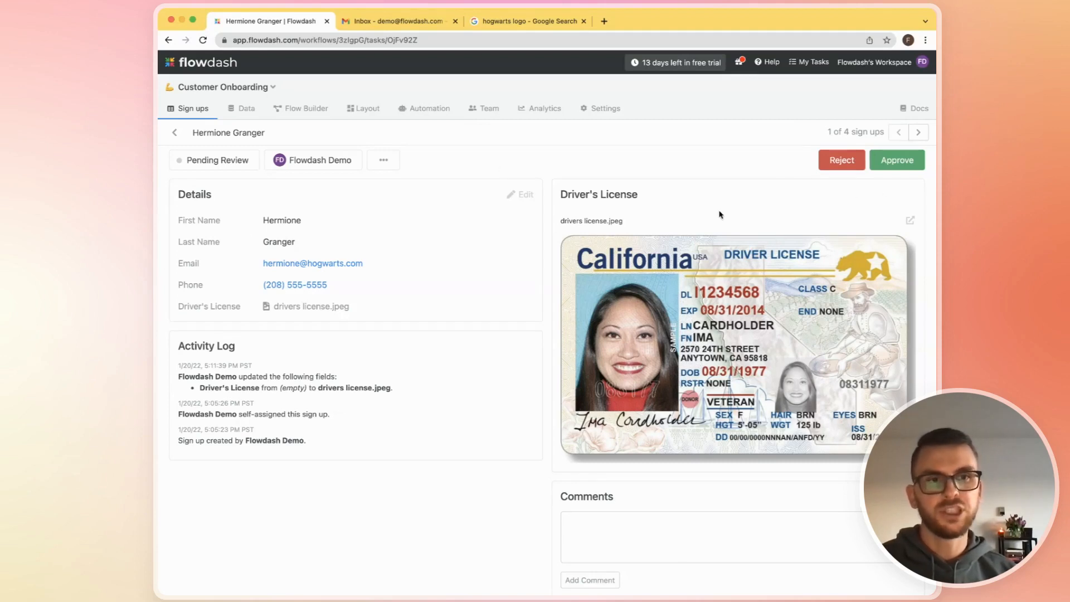
{"action": "left_click", "coordinate": [850, 164]}
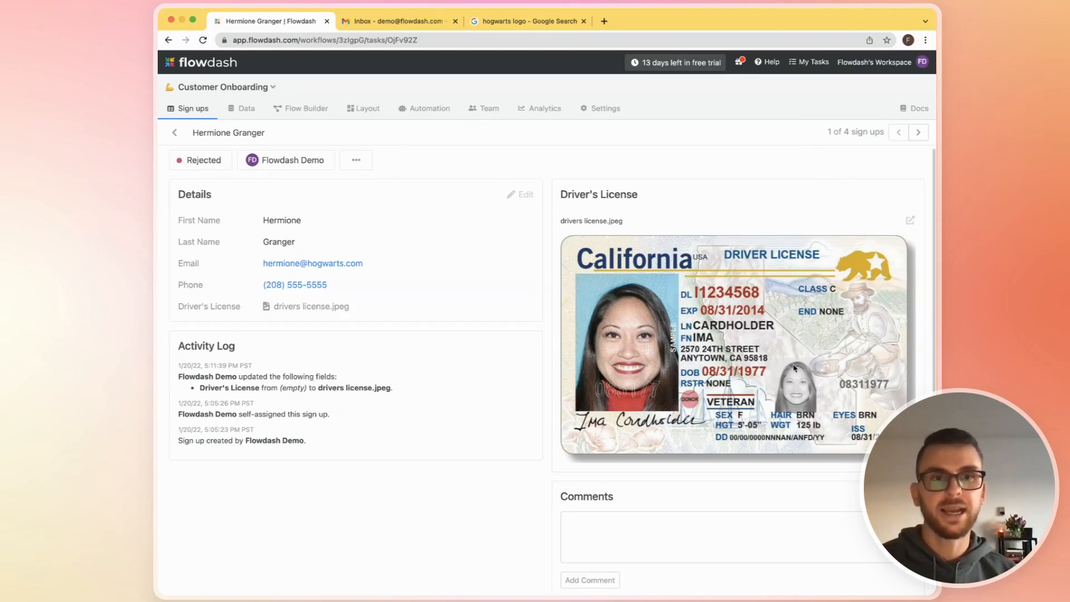
- Attach the file drivers license.jpeg to the Driver's License field of the second sign-up and save the details
{"action": "left_click", "coordinate": [918, 133]}
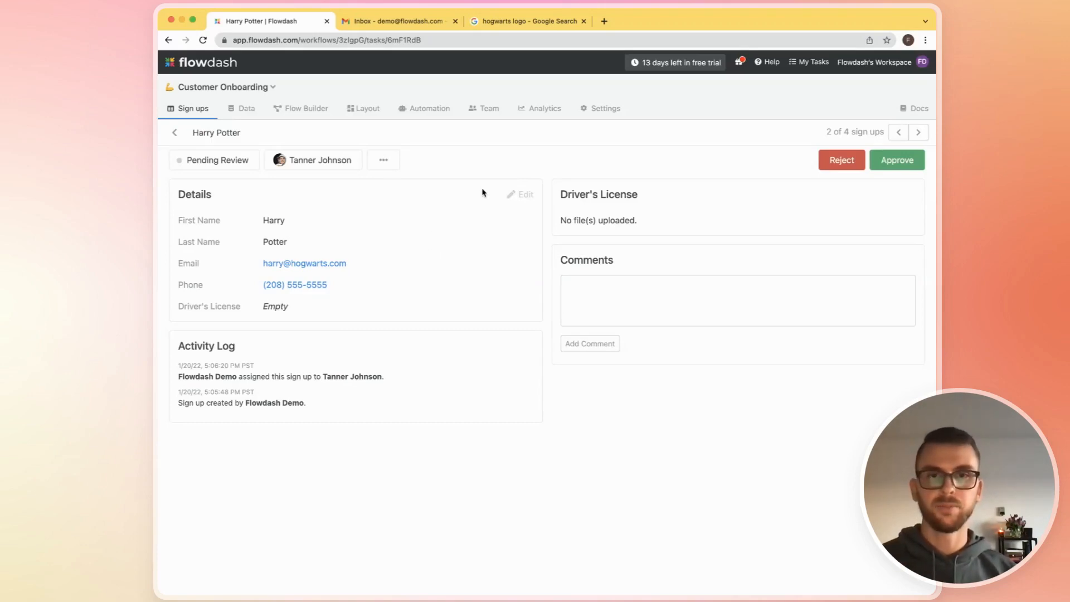
{"action": "left_click", "coordinate": [518, 199]}
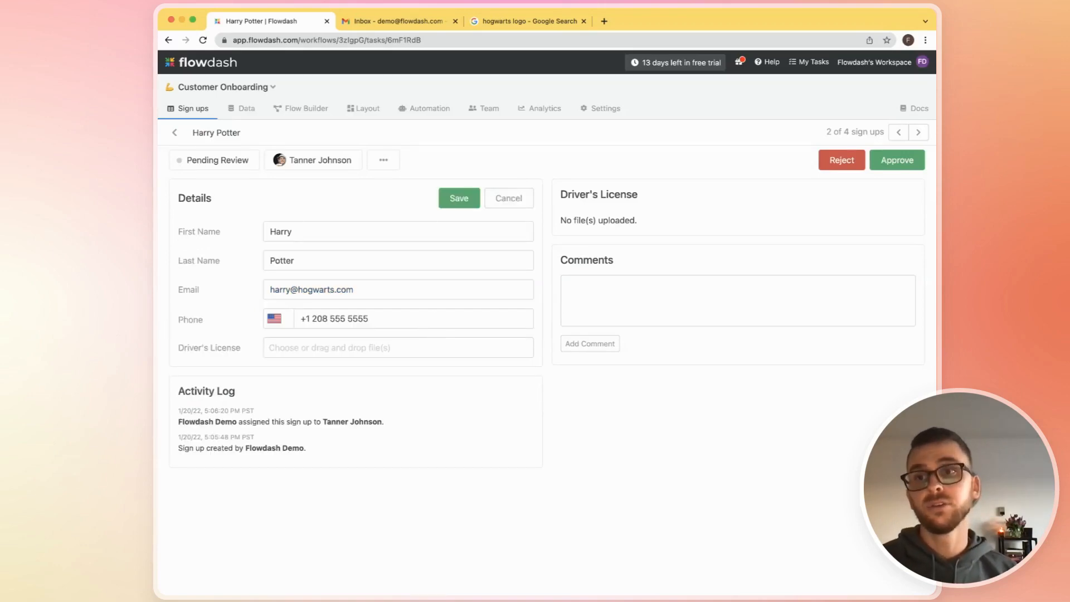
{"action": "key", "text": "super+Tab"}
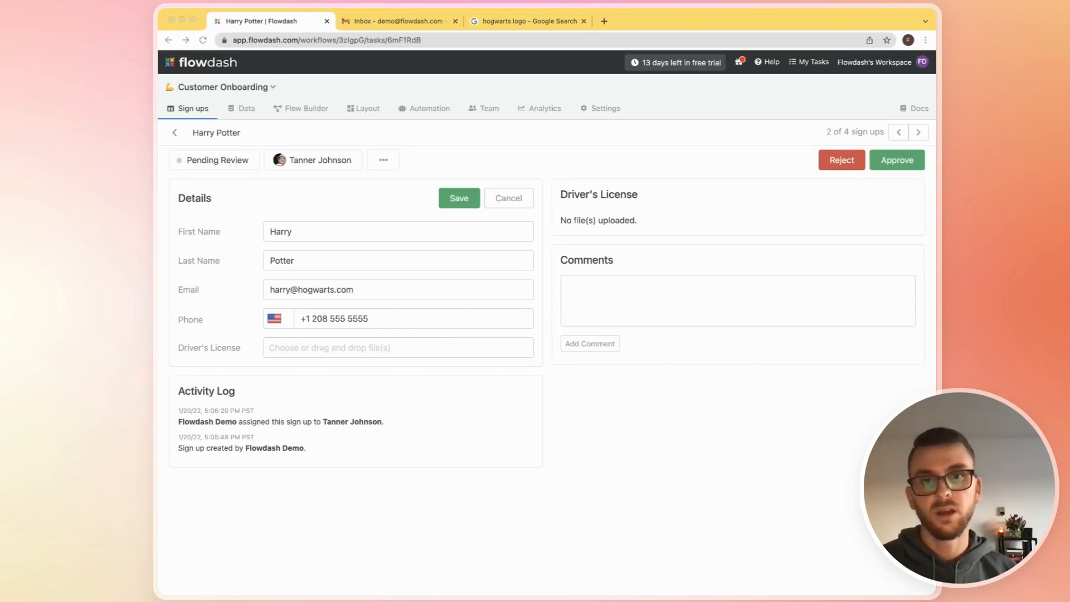
{"action": "left_click_drag", "start_coordinate": [275, 352], "coordinate": [298, 348]}
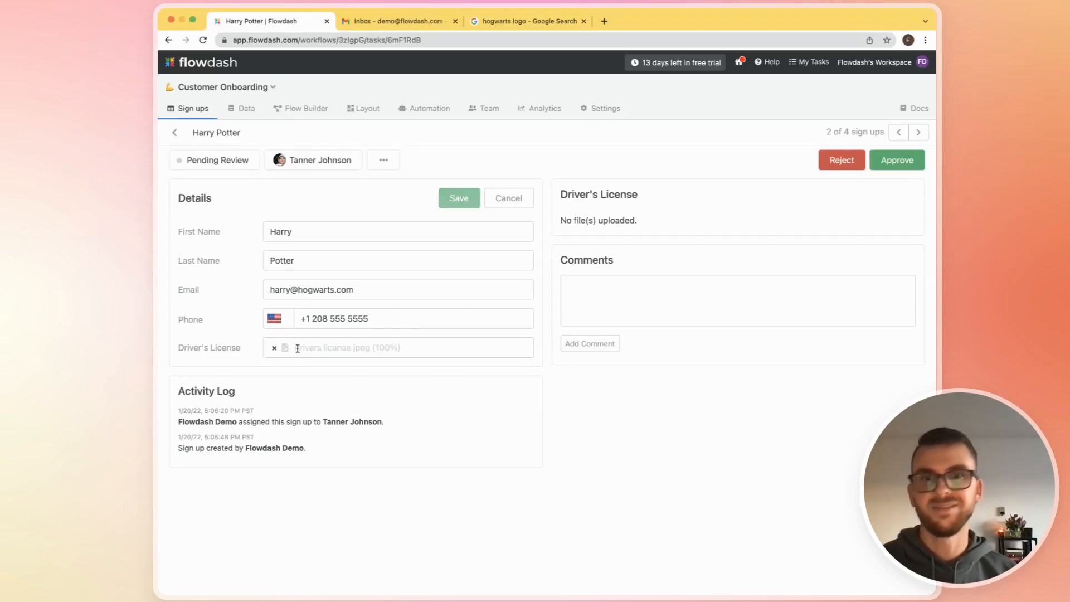
{"action": "left_click", "coordinate": [463, 199]}
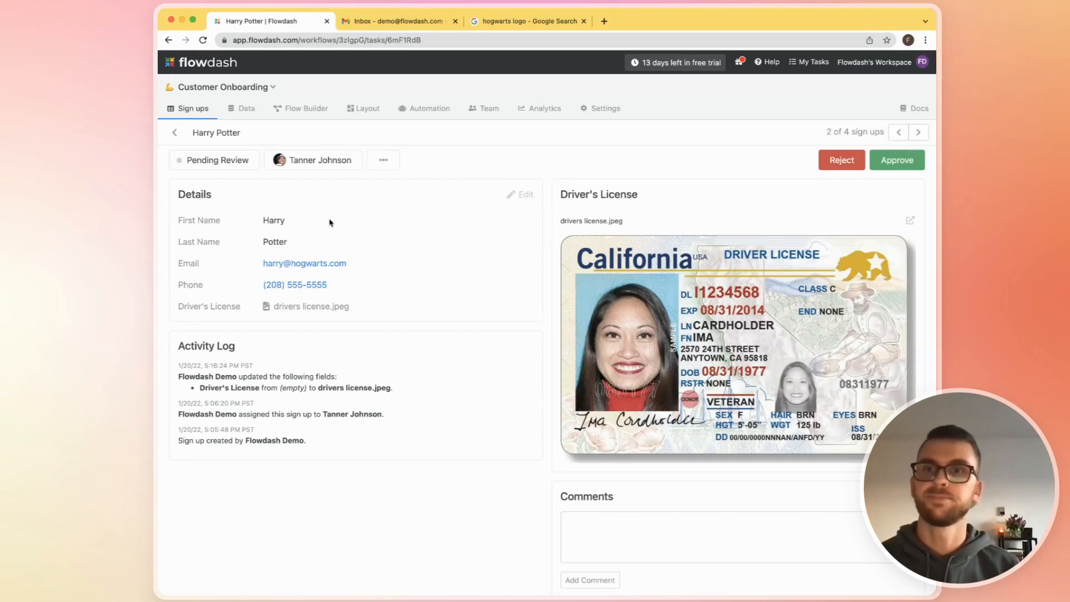
- Examine the workflow's flow diagram and the details and Driver's License section of the last active sign-up
{"action": "left_click", "coordinate": [193, 111]}
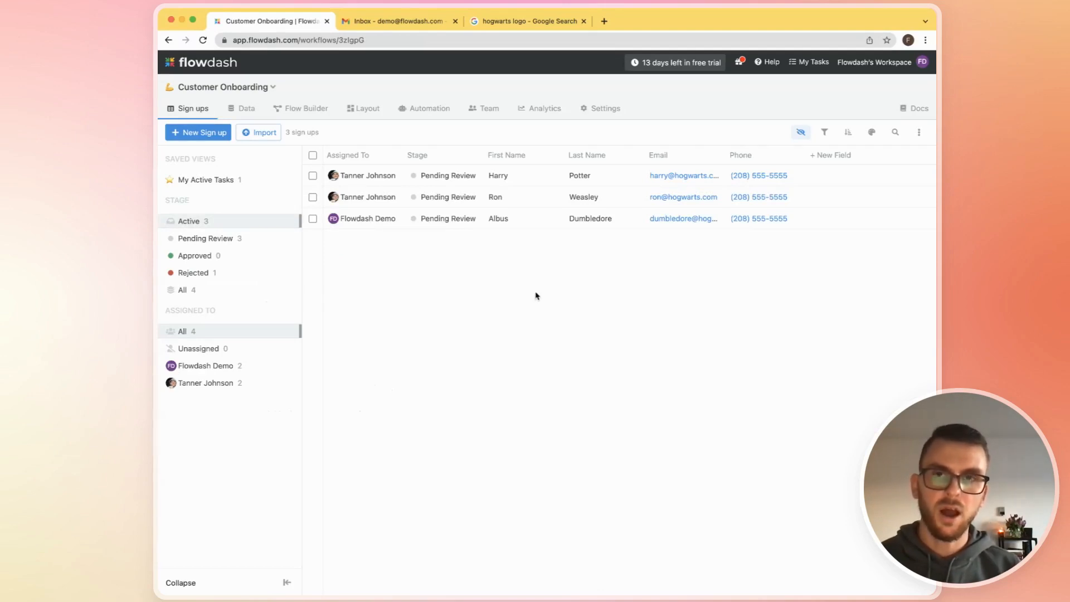
{"action": "left_click", "coordinate": [298, 113]}
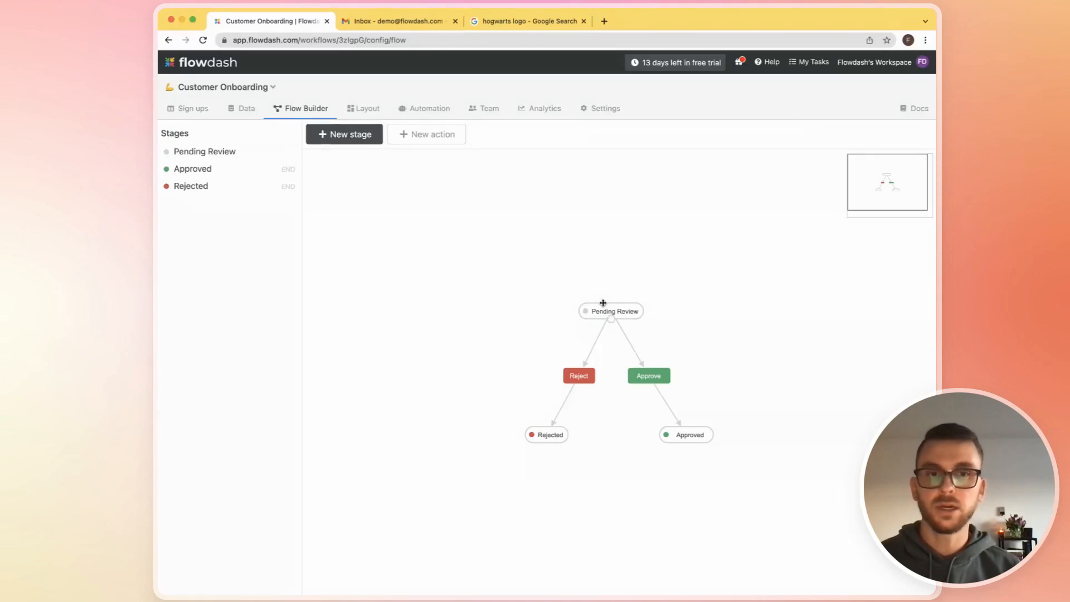
{"action": "left_click", "coordinate": [194, 110]}
{"action": "left_click", "coordinate": [536, 226]}
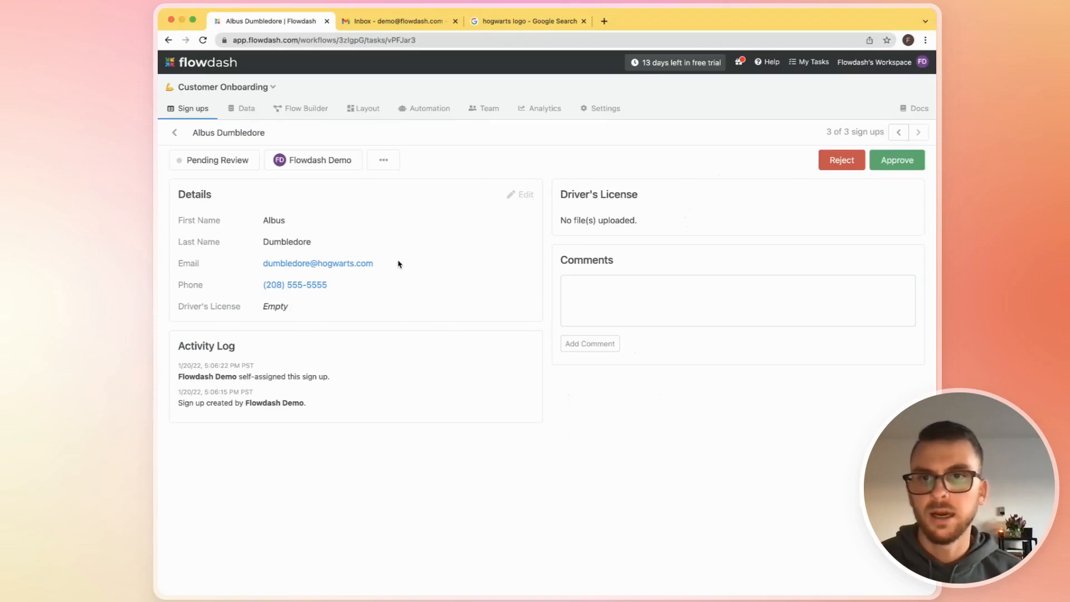
- Create a blue action named Request Documents in the flow builder
{"action": "left_click", "coordinate": [306, 108]}
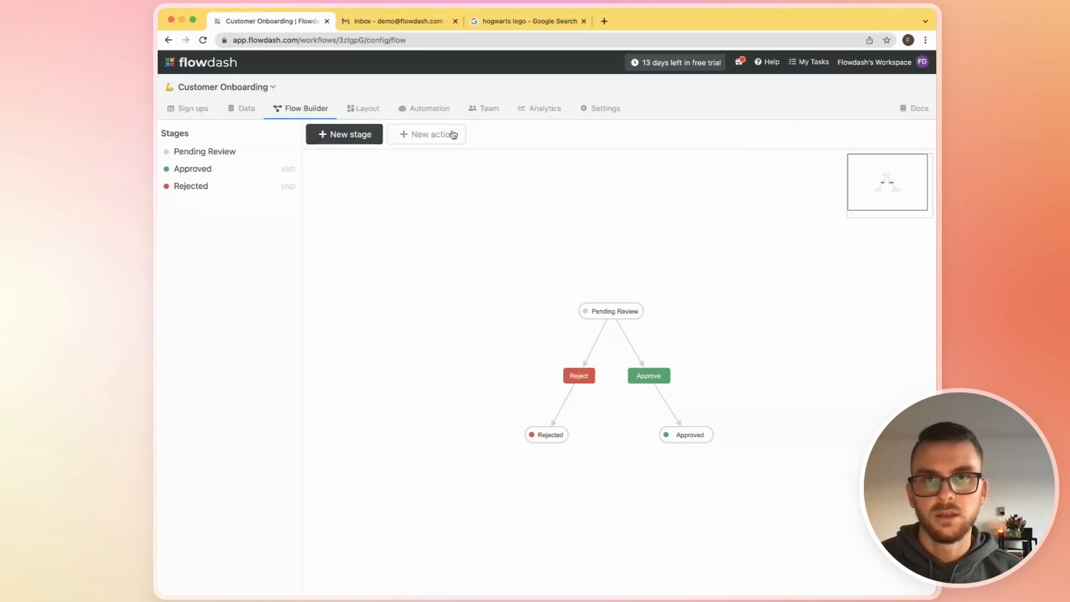
{"action": "left_click", "coordinate": [430, 139]}
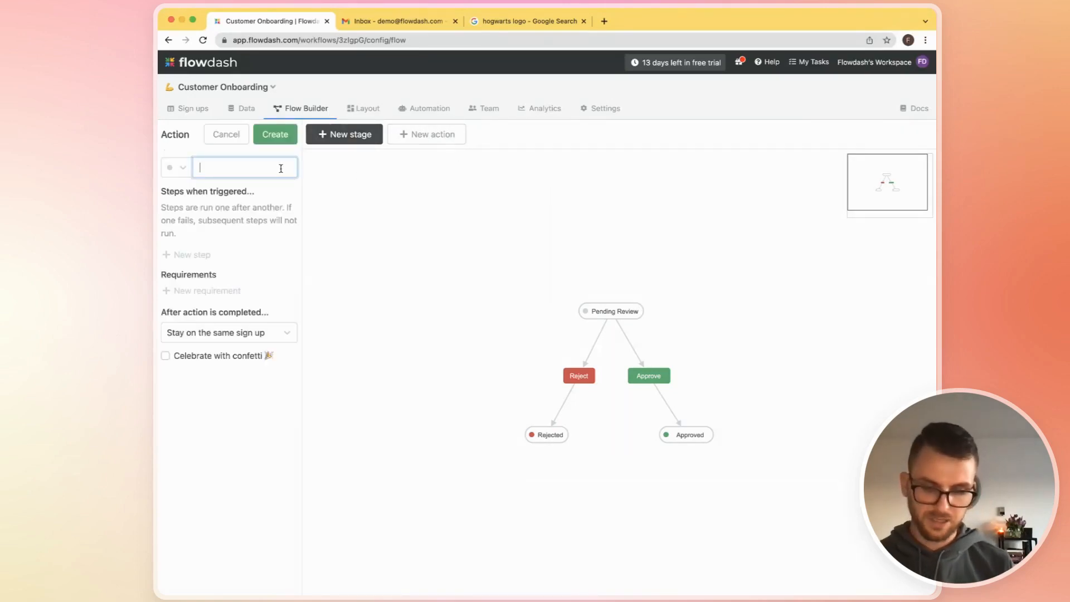
{"action": "type", "text": "Request D"}
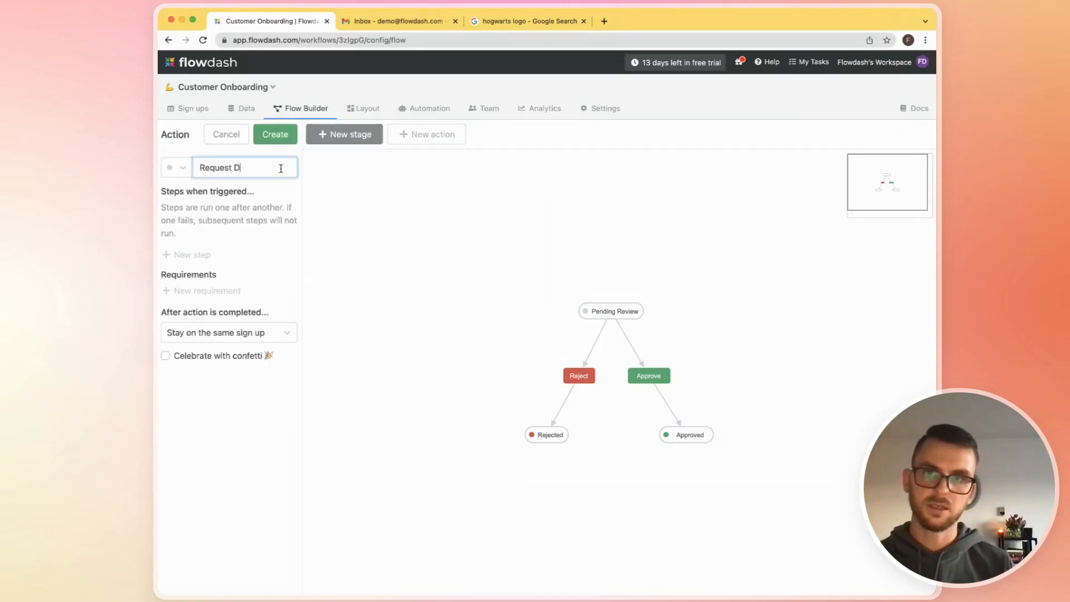
{"action": "type", "text": "ocuments"}
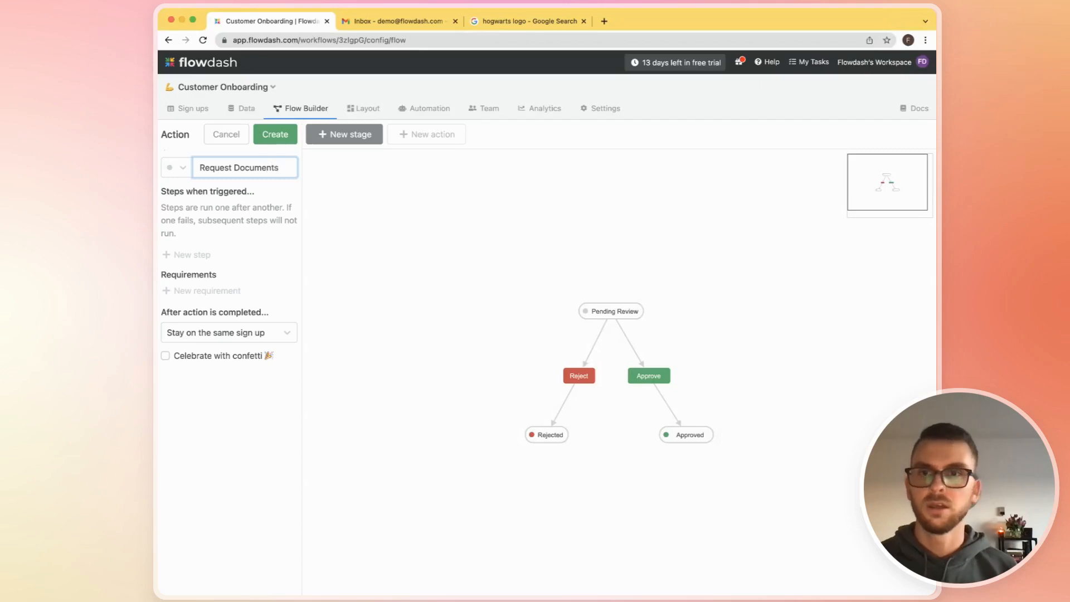
{"action": "left_click", "coordinate": [178, 167]}
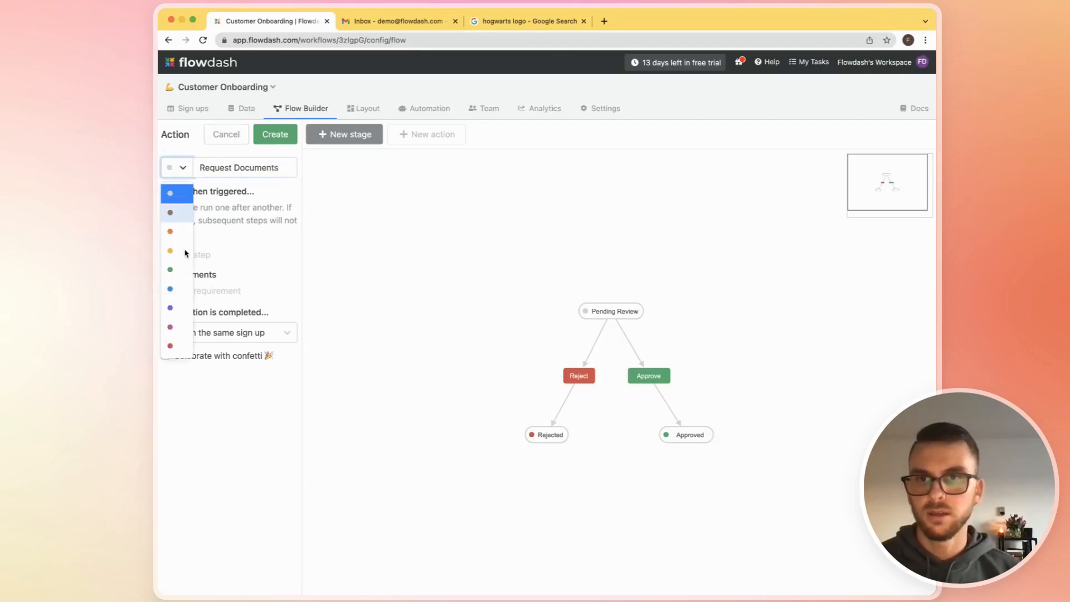
{"action": "left_click", "coordinate": [181, 295]}
{"action": "left_click", "coordinate": [276, 138]}
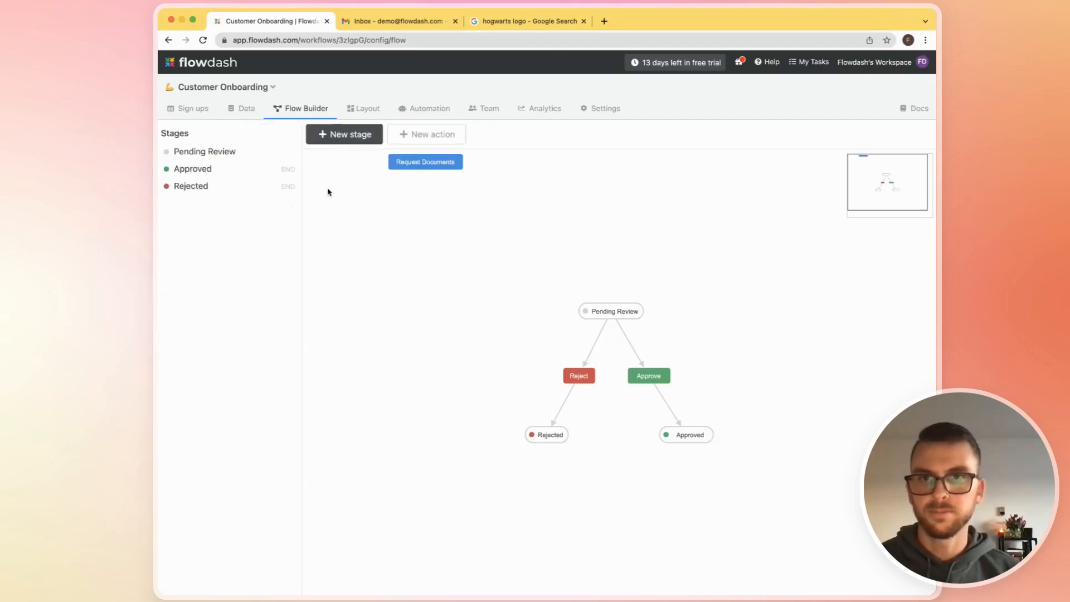
- Place the Request Documents action beside the Pending Review stage and connect Pending Review to it
{"action": "left_click", "coordinate": [456, 169]}
{"action": "left_click_drag", "start_coordinate": [456, 169], "coordinate": [761, 325]}
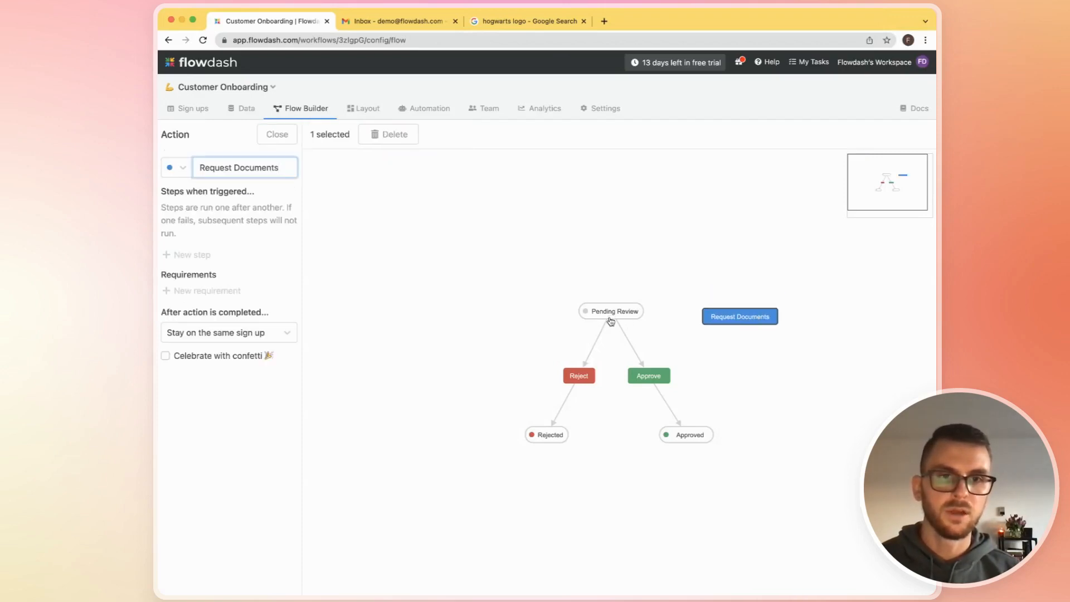
{"action": "left_click_drag", "start_coordinate": [611, 321], "coordinate": [741, 318]}
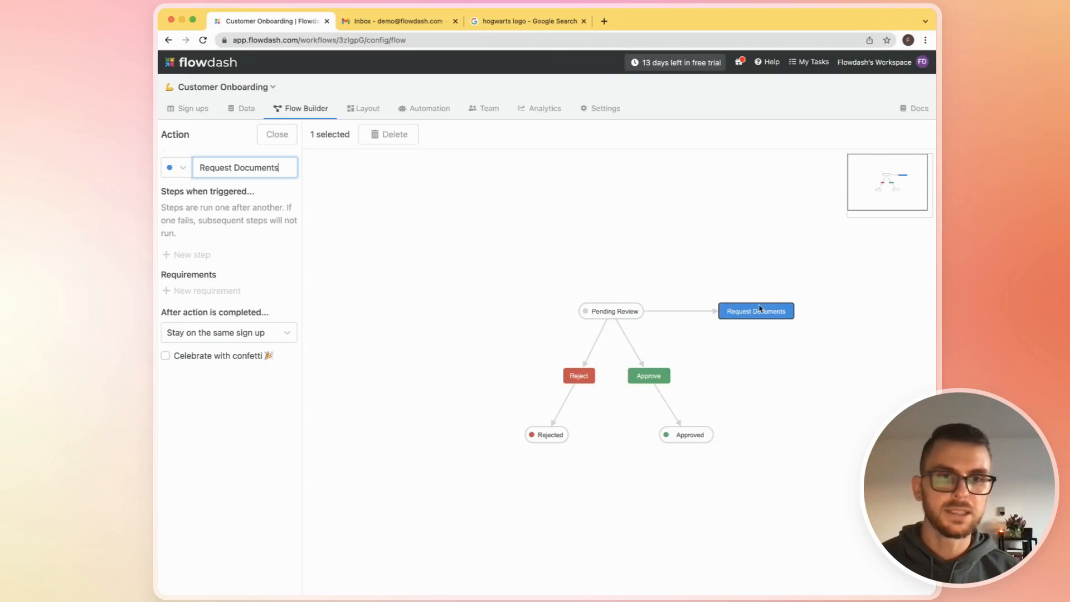
{"action": "left_click", "coordinate": [283, 139]}
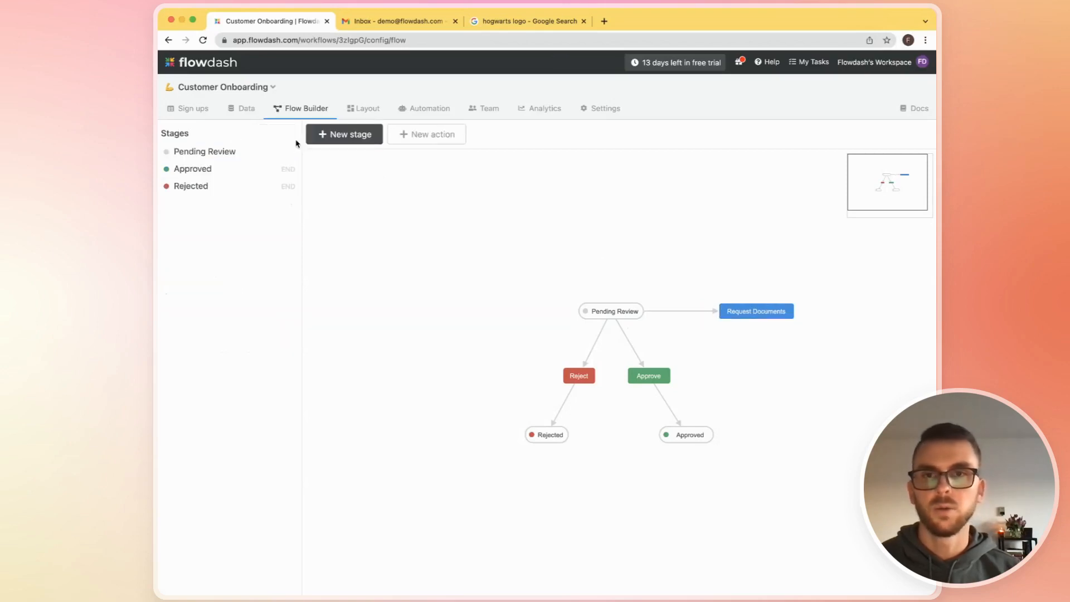
- Create a blue stage named Waiting for Documents in the flow
{"action": "left_click", "coordinate": [361, 136]}
{"action": "type", "text": "Docue"}
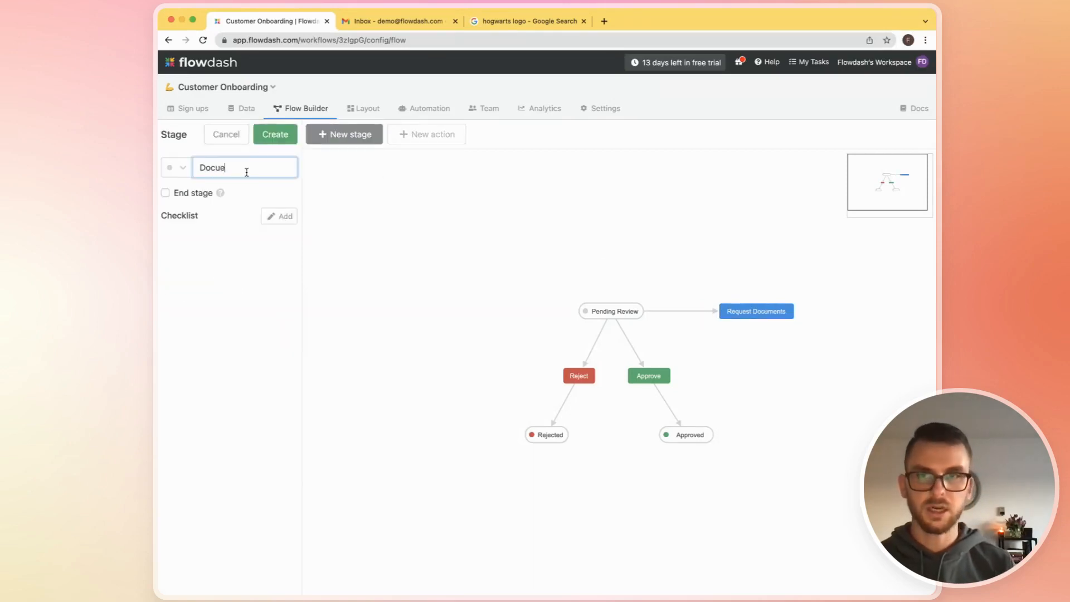
{"action": "type", "text": "ments"}
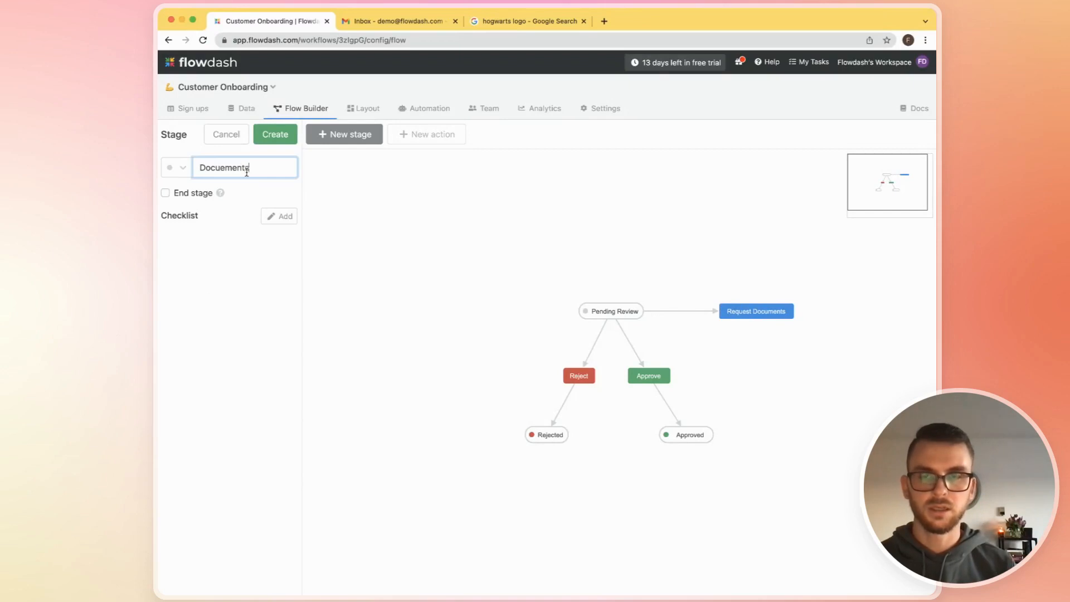
{"action": "double_click", "coordinate": [247, 172]}
{"action": "type", "text": "Waiting f"}
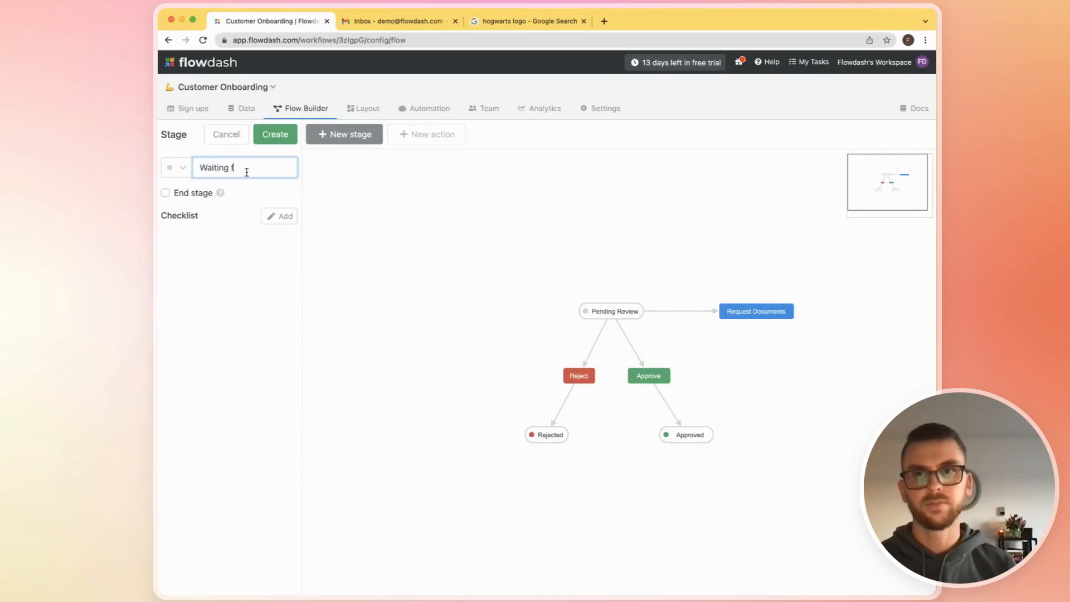
{"action": "type", "text": "or Docuem"}
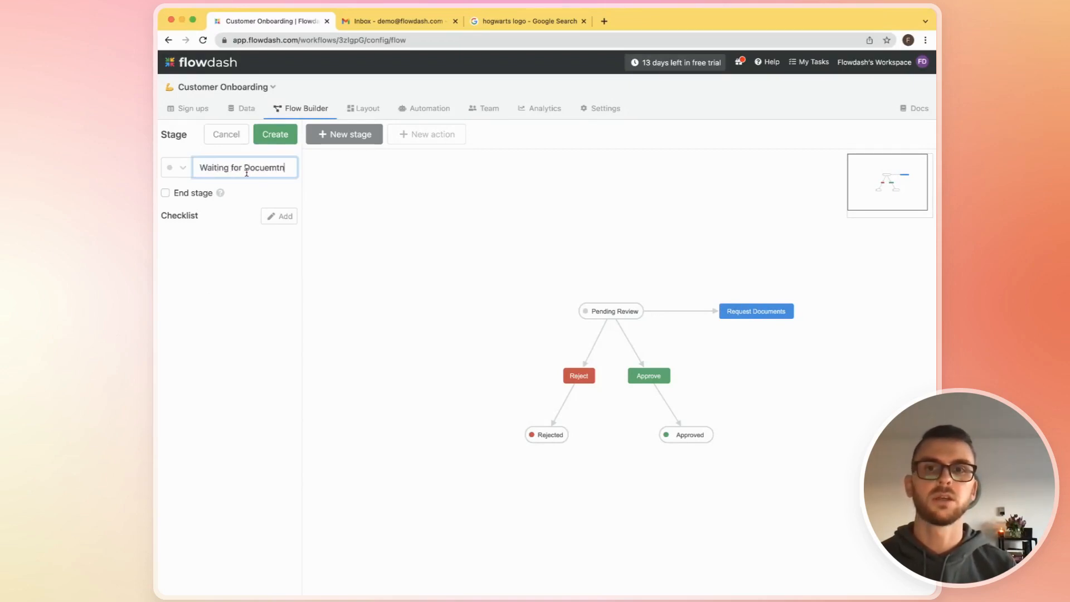
{"action": "type", "text": "ents"}
{"action": "left_click", "coordinate": [166, 167]}
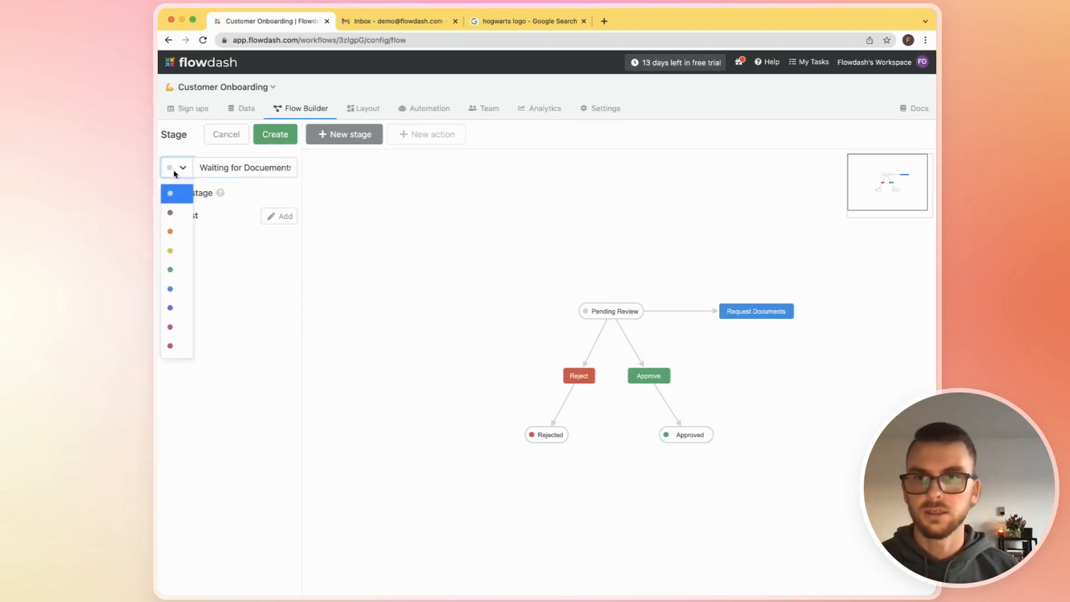
{"action": "double_click", "coordinate": [264, 167]}
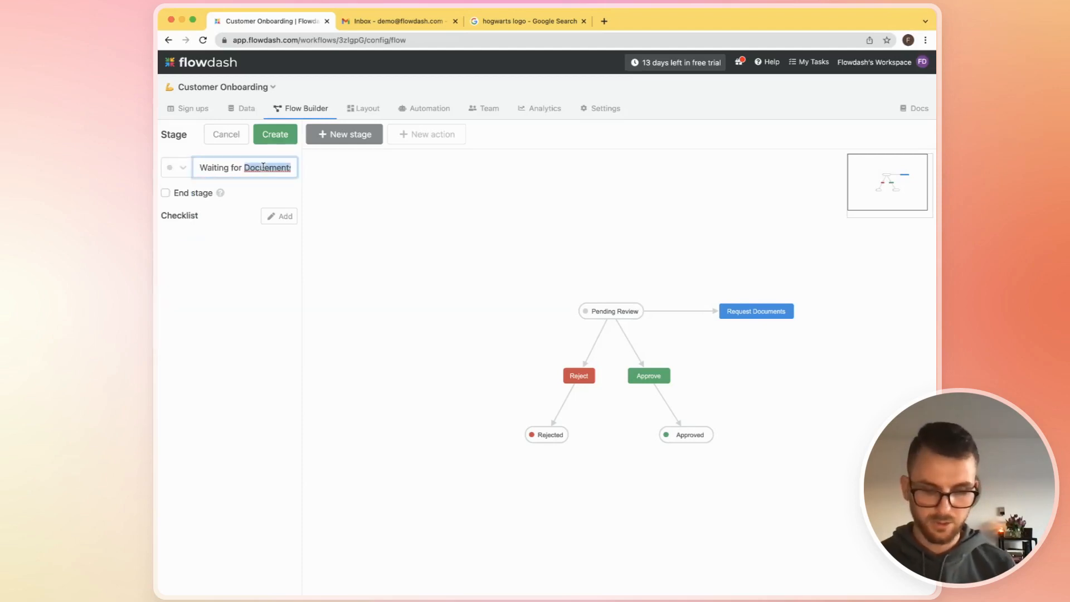
{"action": "type", "text": "Doc"}
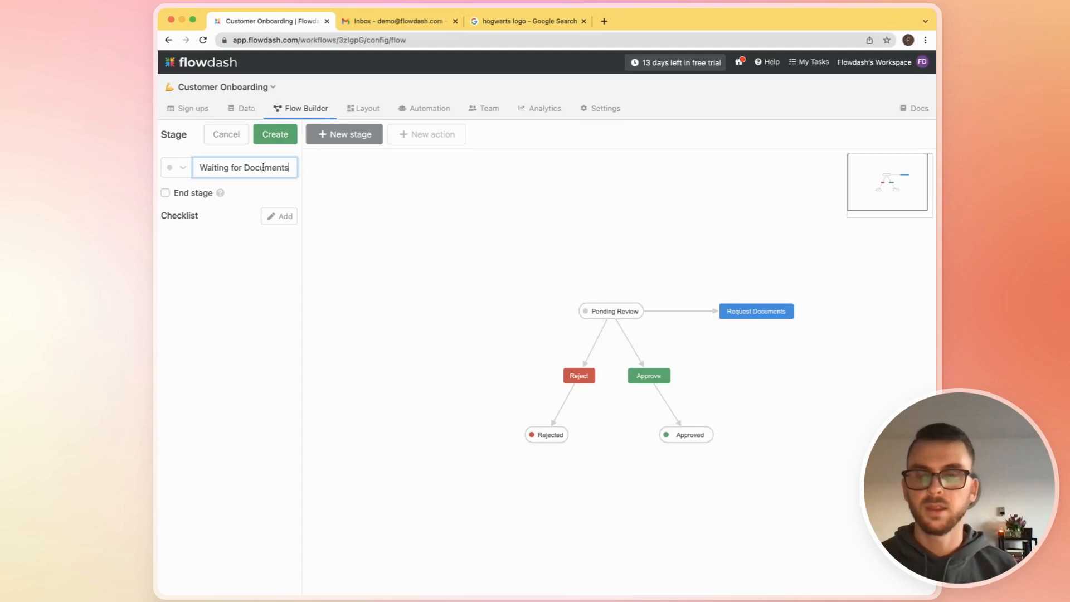
{"action": "left_click", "coordinate": [177, 167]}
{"action": "left_click", "coordinate": [186, 292]}
{"action": "left_click", "coordinate": [275, 134]}
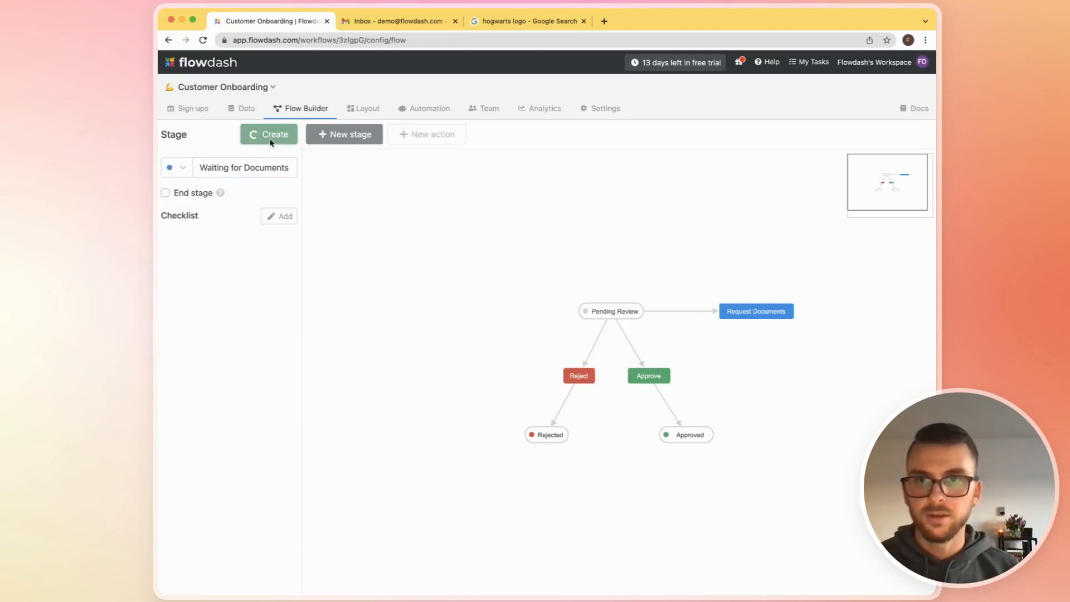
- Place the Waiting for Documents stage below the Request Documents action and connect the action to that stage
{"action": "left_click", "coordinate": [370, 163]}
{"action": "left_click_drag", "start_coordinate": [370, 163], "coordinate": [885, 366]}
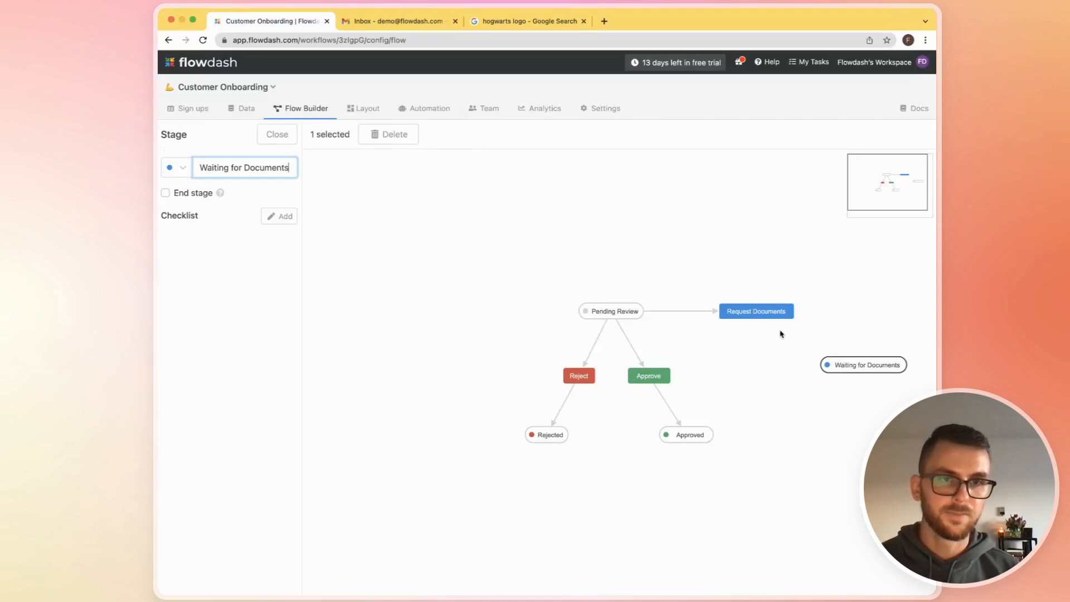
{"action": "left_click_drag", "start_coordinate": [757, 319], "coordinate": [750, 373]}
{"action": "left_click", "coordinate": [761, 311]}
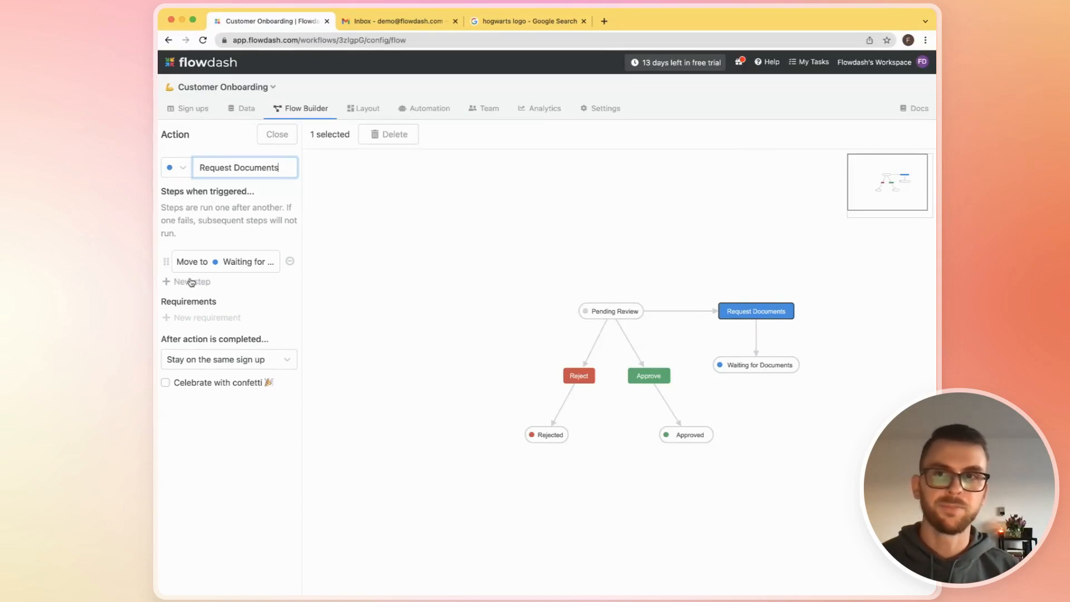
- Create a new data-collection form named Driver's License Request for the workflow
{"action": "left_click", "coordinate": [242, 115]}
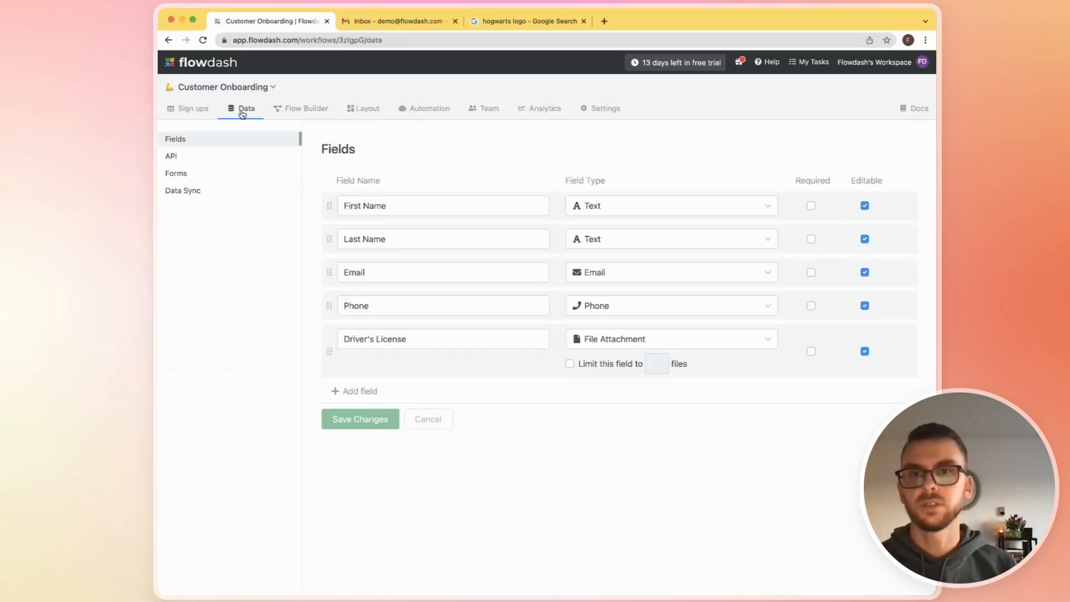
{"action": "left_click", "coordinate": [218, 173]}
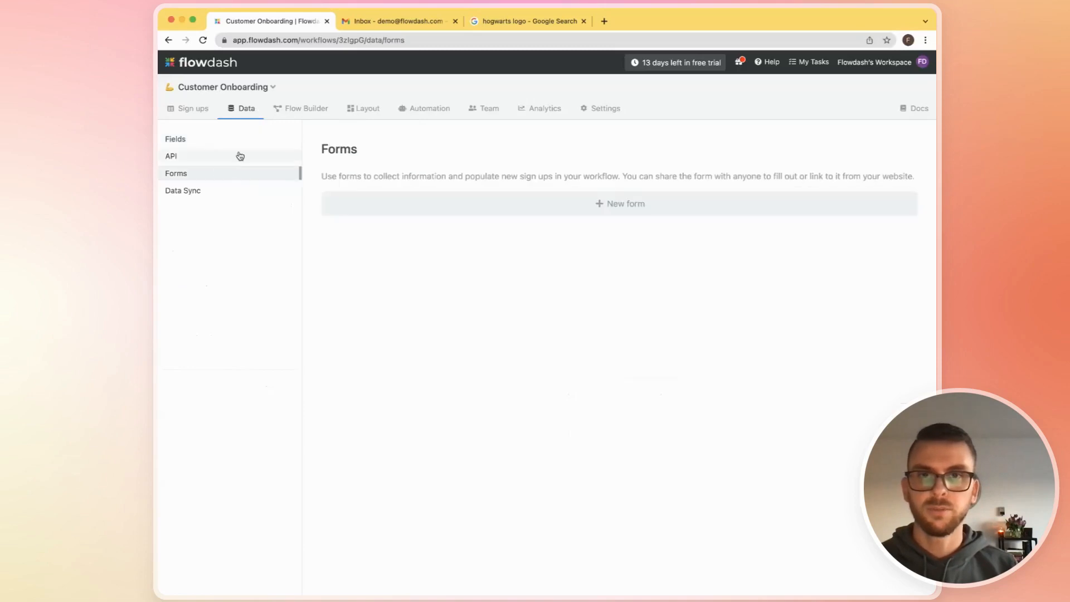
{"action": "left_click", "coordinate": [591, 208]}
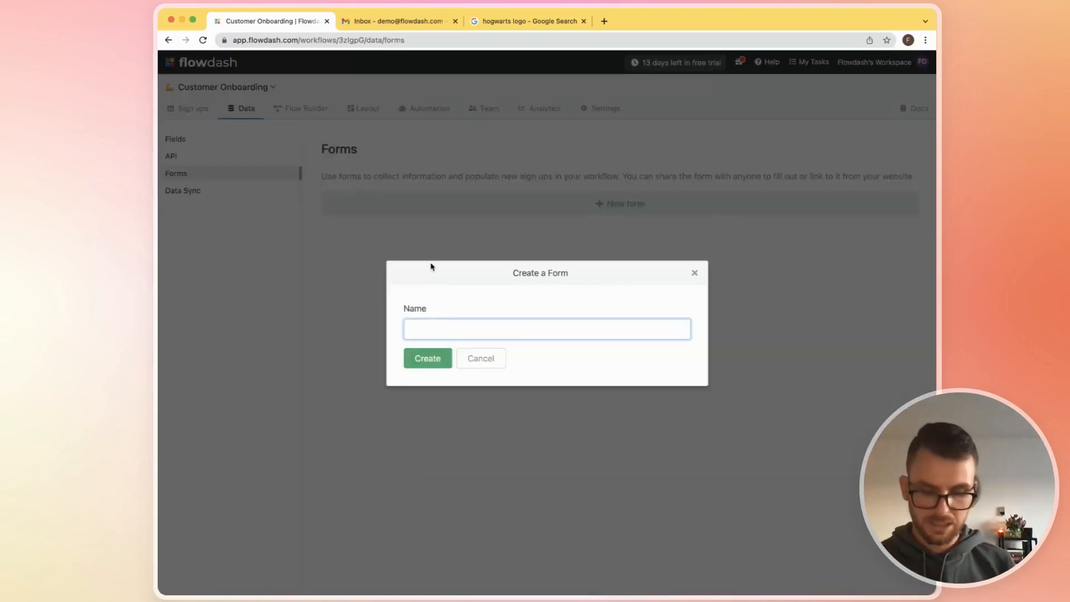
{"action": "type", "text": "Driv"}
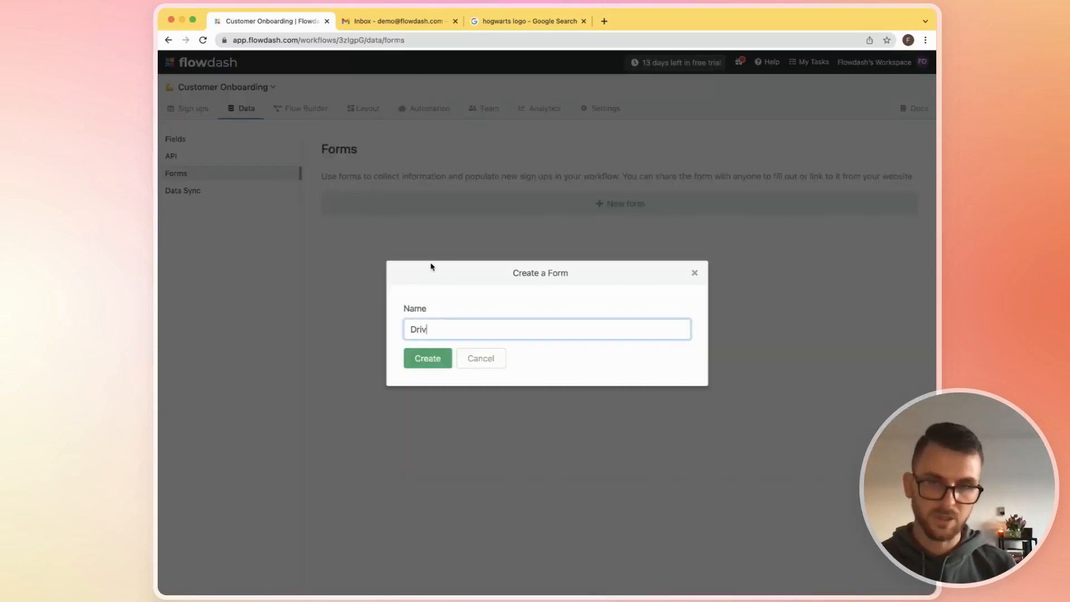
{"action": "type", "text": "er's License Request"}
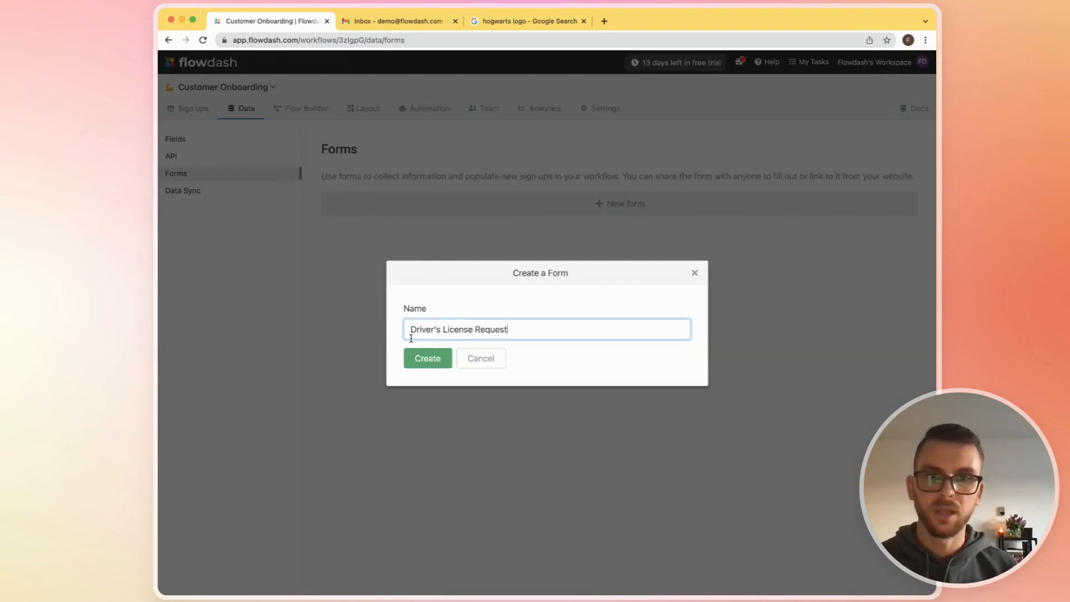
{"action": "left_click", "coordinate": [416, 363]}
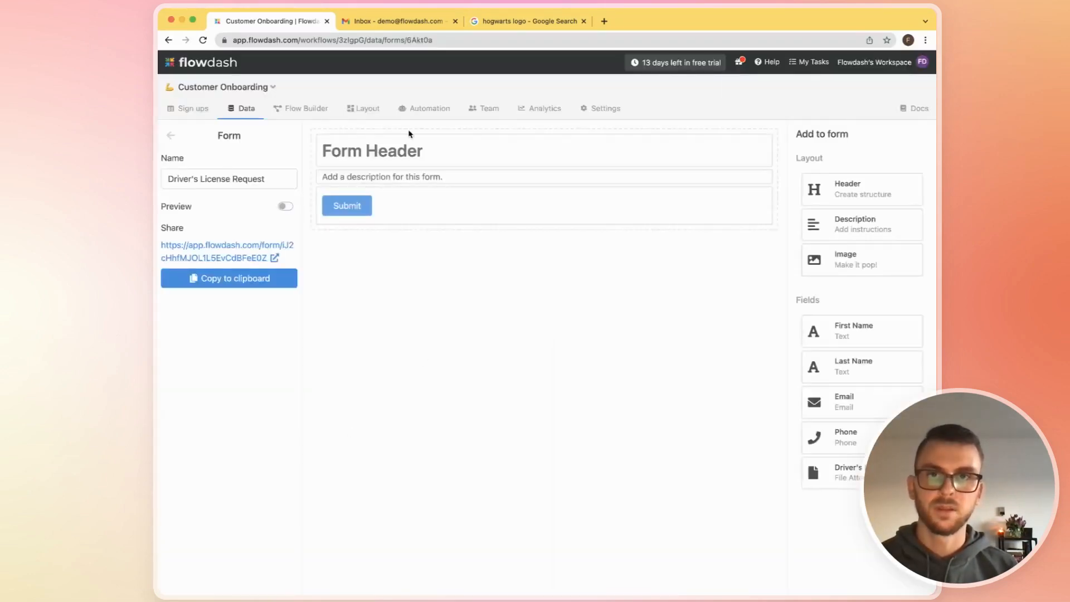
- Change the form's header text to "Driver's License Information Request"
{"action": "left_click", "coordinate": [411, 147]}
{"action": "left_click", "coordinate": [234, 182]}
{"action": "key", "text": "super+a"}
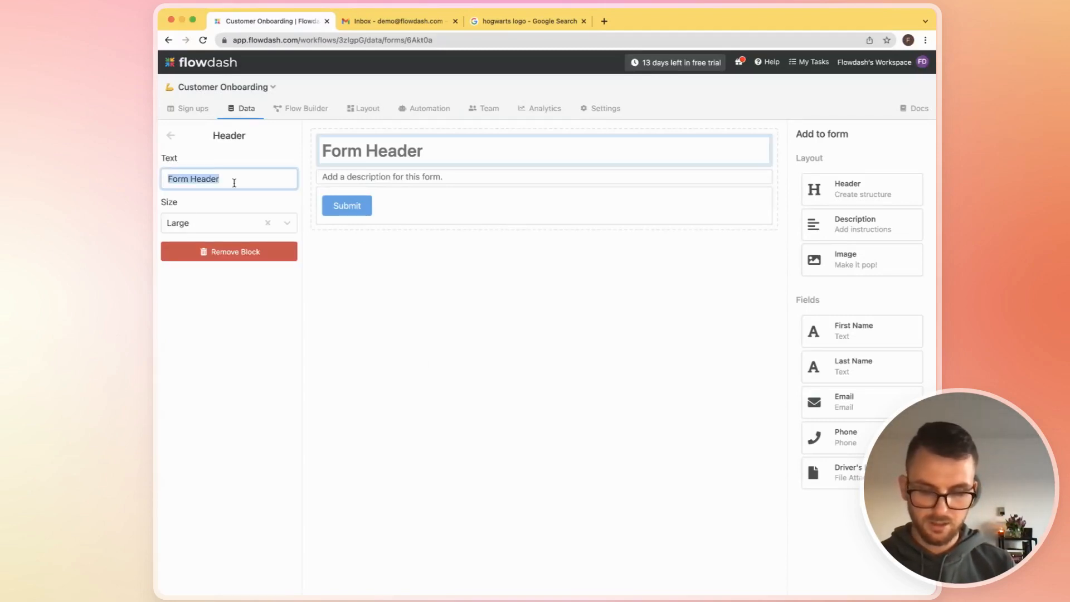
{"action": "type", "text": "D"}
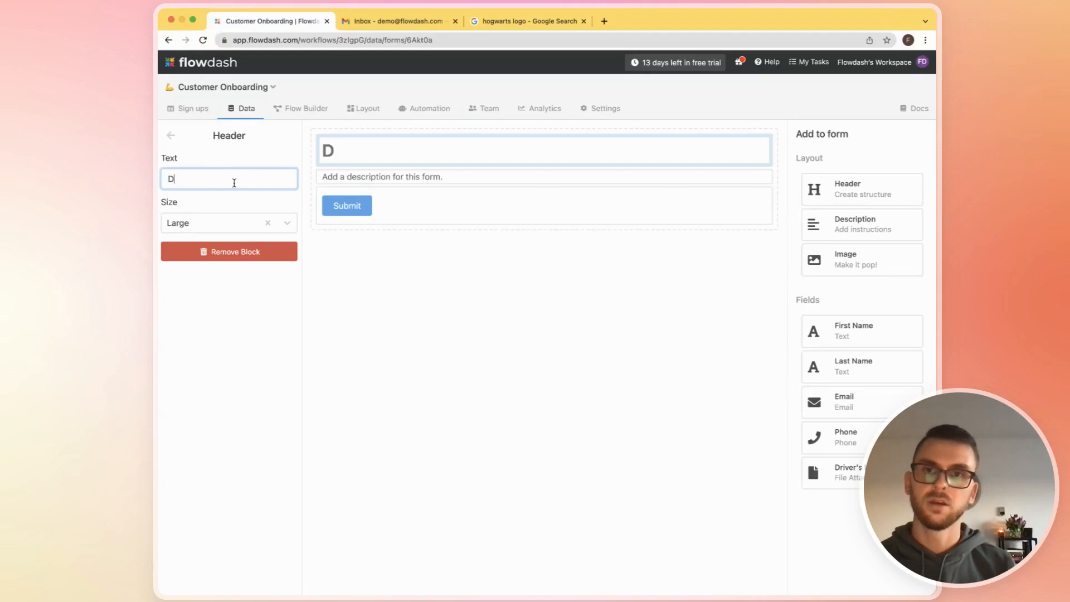
{"action": "type", "text": "river's License "}
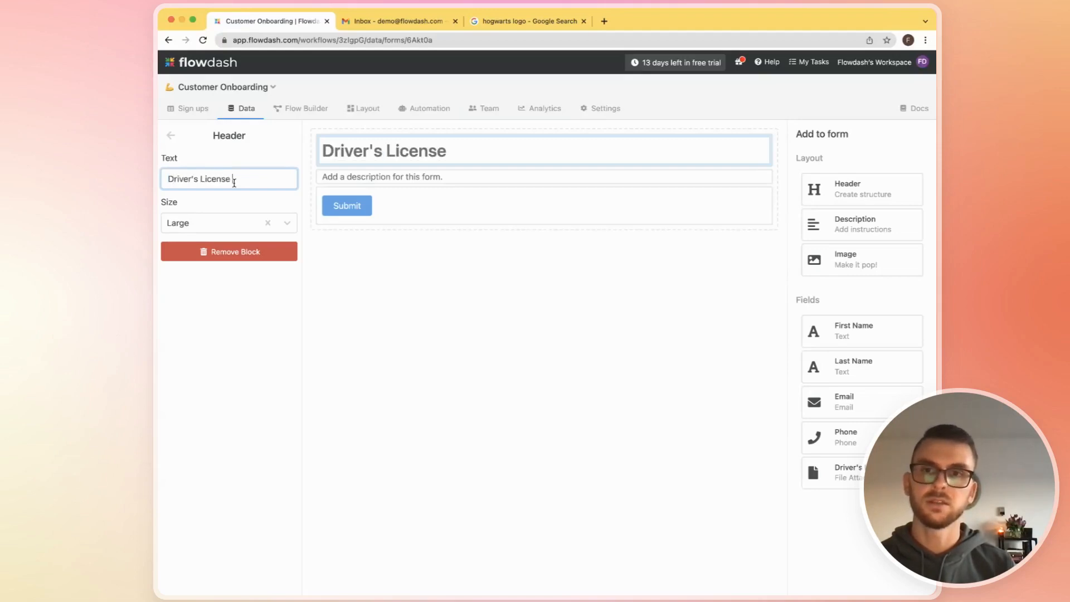
{"action": "type", "text": "I"}
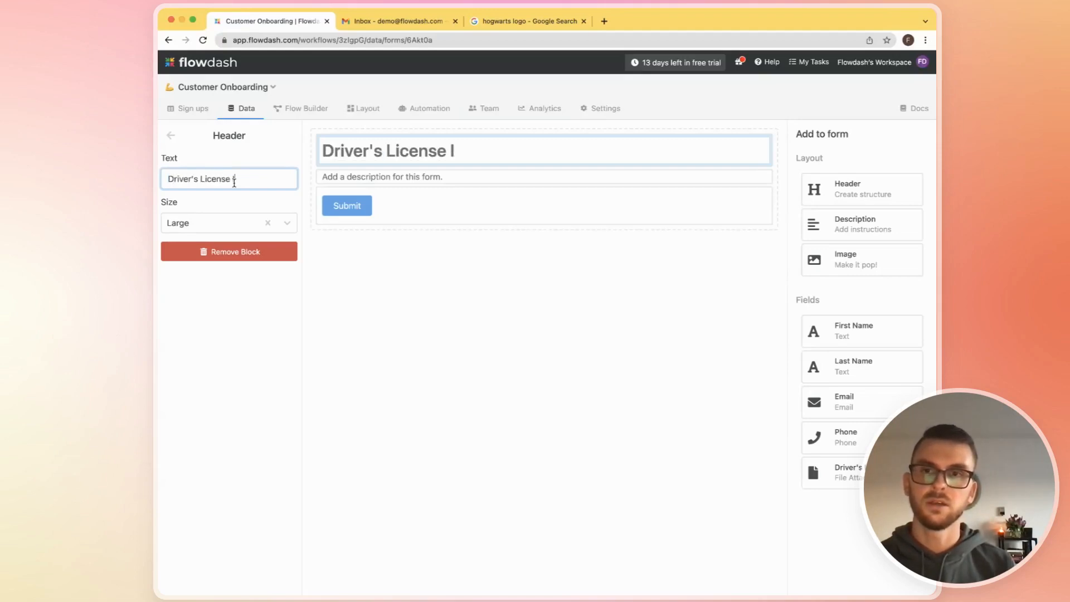
{"action": "type", "text": "nformation Reques"}
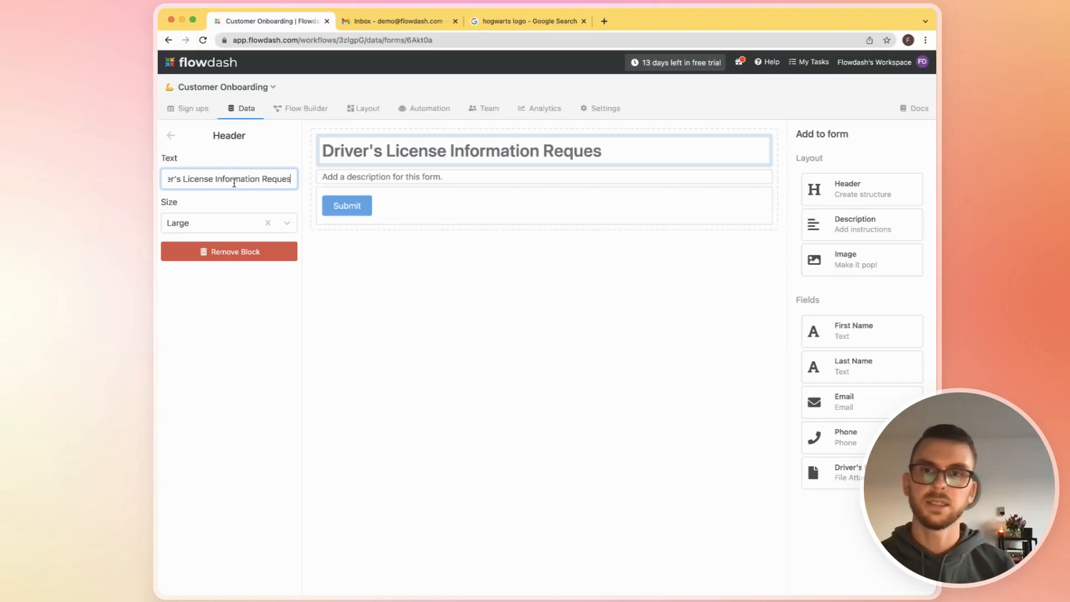
{"action": "type", "text": "t"}
- Set the description to "Hey there, thanks for signing up! We're almost there. We just need you to upload your driver's license so we can move forward. Thanks!"
{"action": "left_click", "coordinate": [342, 179]}
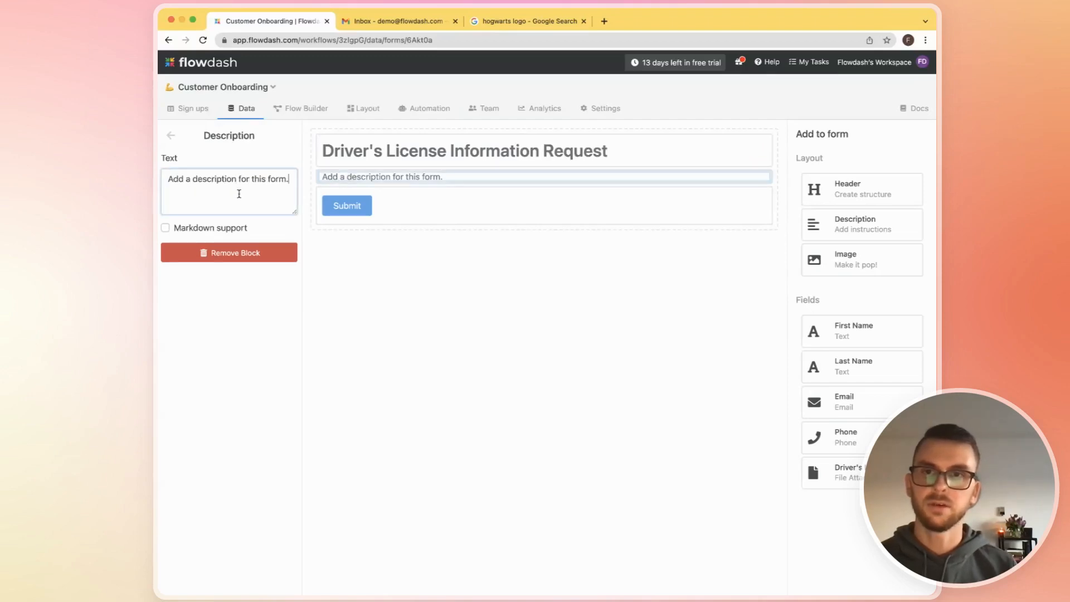
{"action": "key", "text": "super+a"}
{"action": "type", "text": "Ht"}
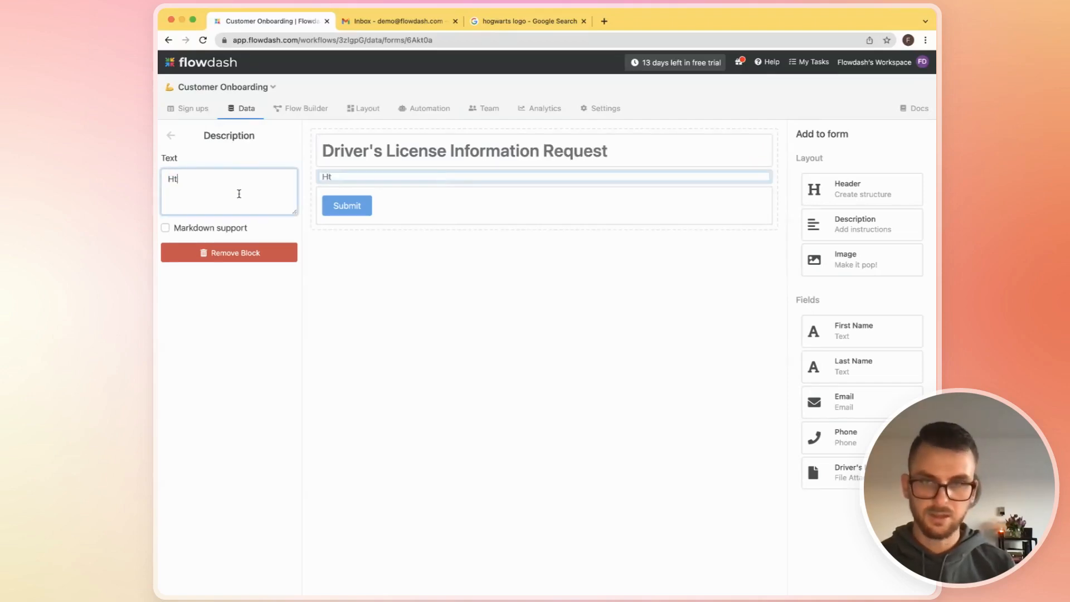
{"action": "key", "text": "BackSpace"}
{"action": "type", "text": "ey there, th"}
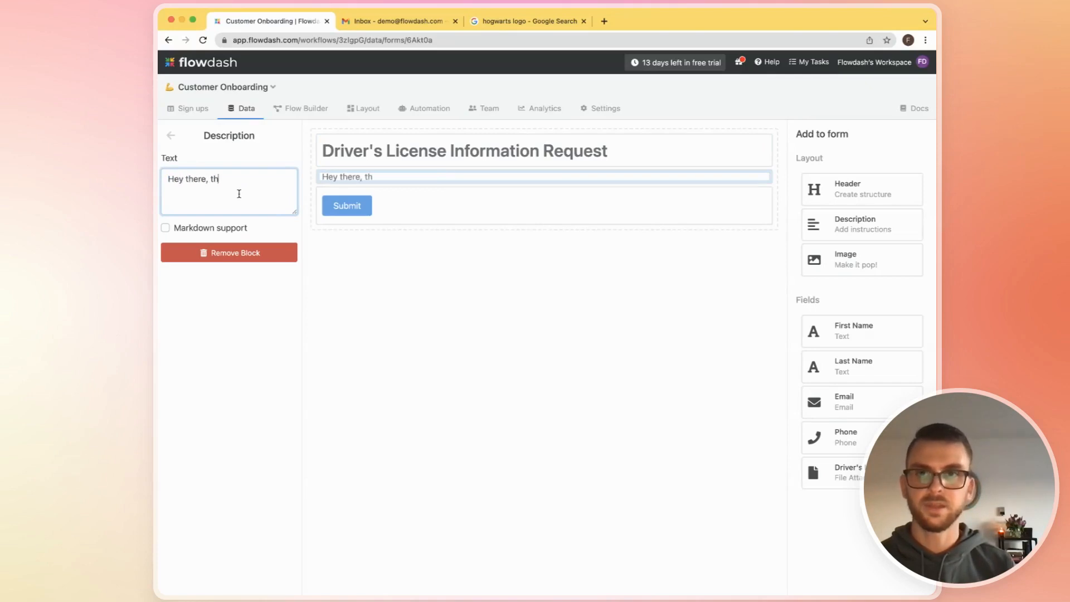
{"action": "type", "text": "anks for signing up"}
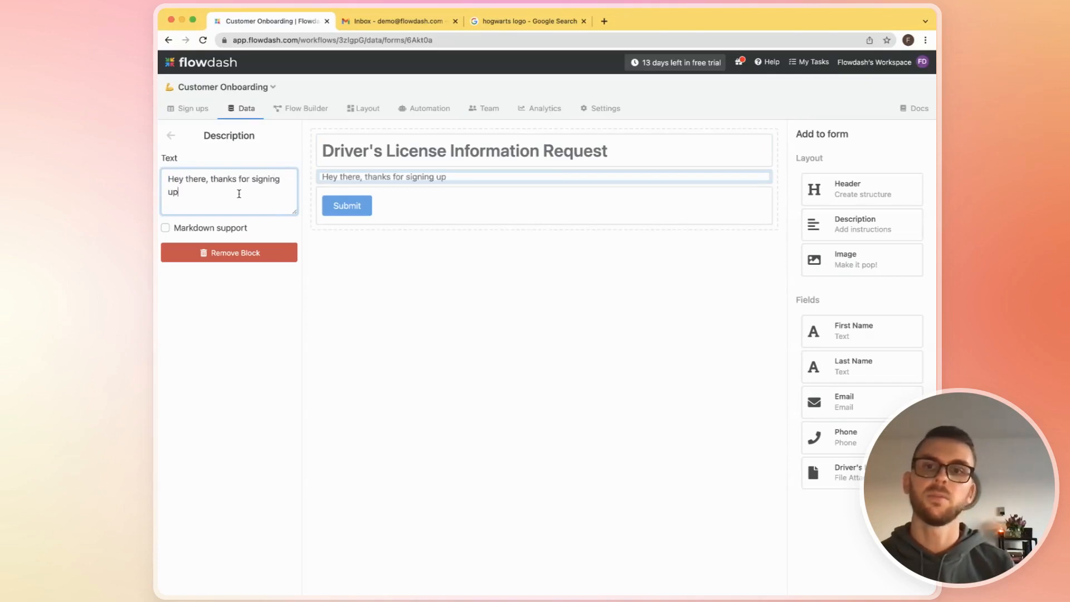
{"action": "type", "text": "! We're almost"}
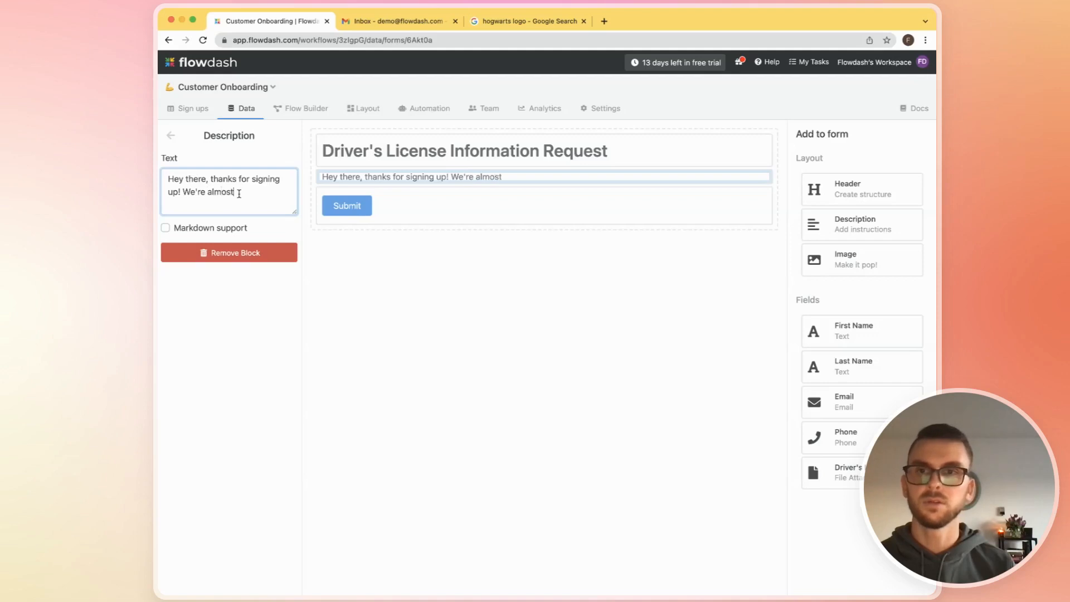
{"action": "type", "text": " there. We just"}
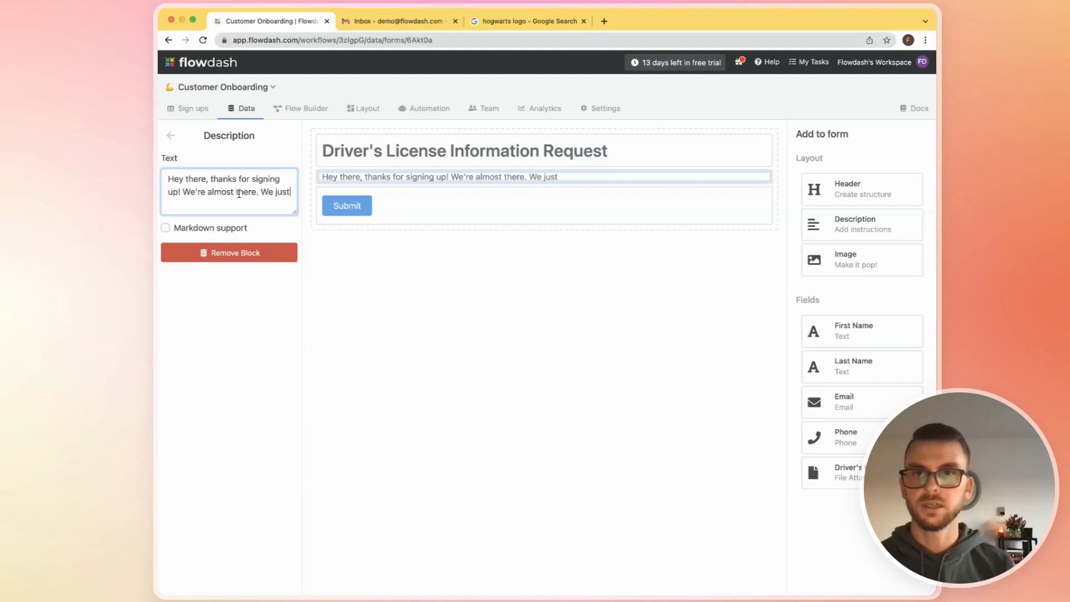
{"action": "type", "text": " need you"}
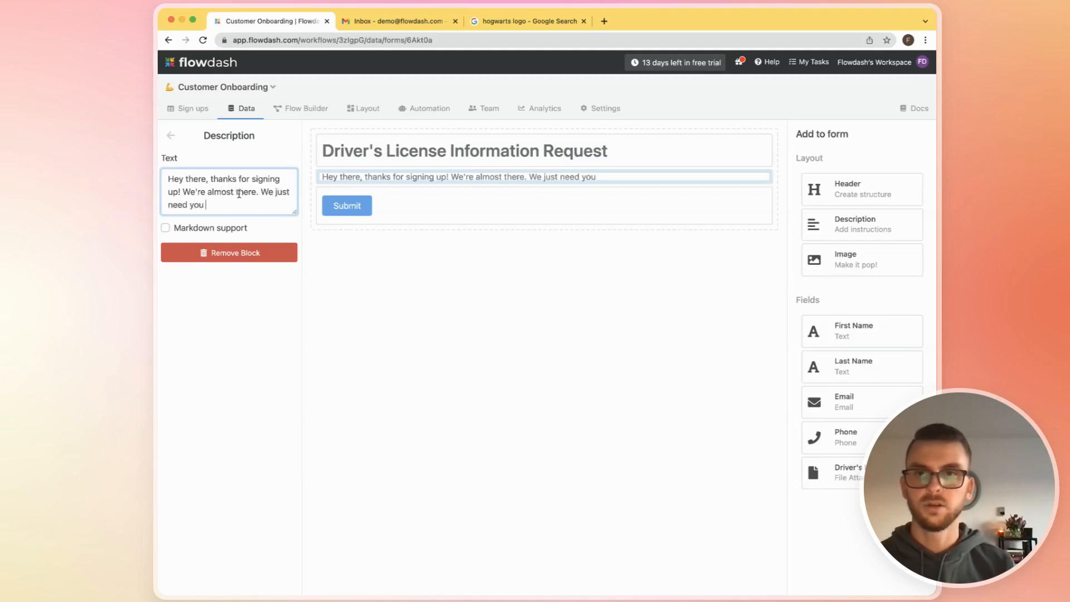
{"action": "type", "text": "r to upload "}
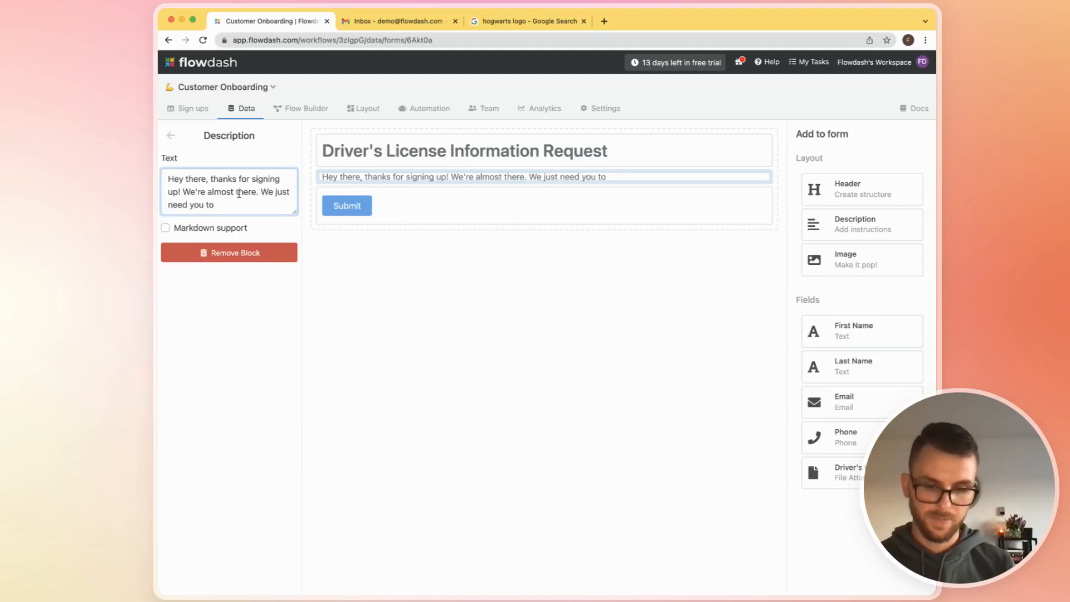
{"action": "type", "text": "your "}
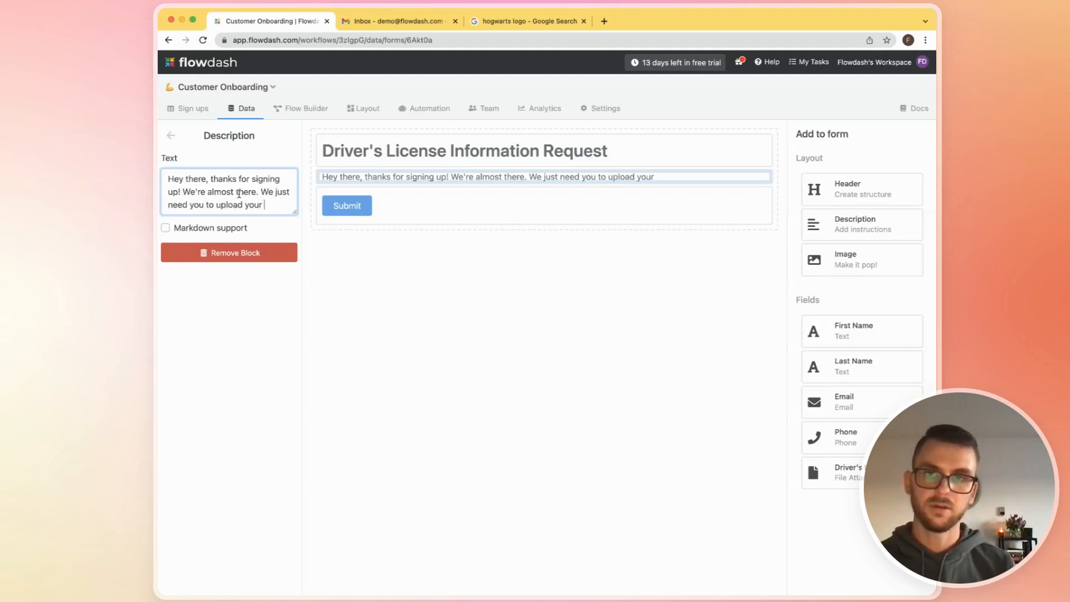
{"action": "type", "text": "driver's license"}
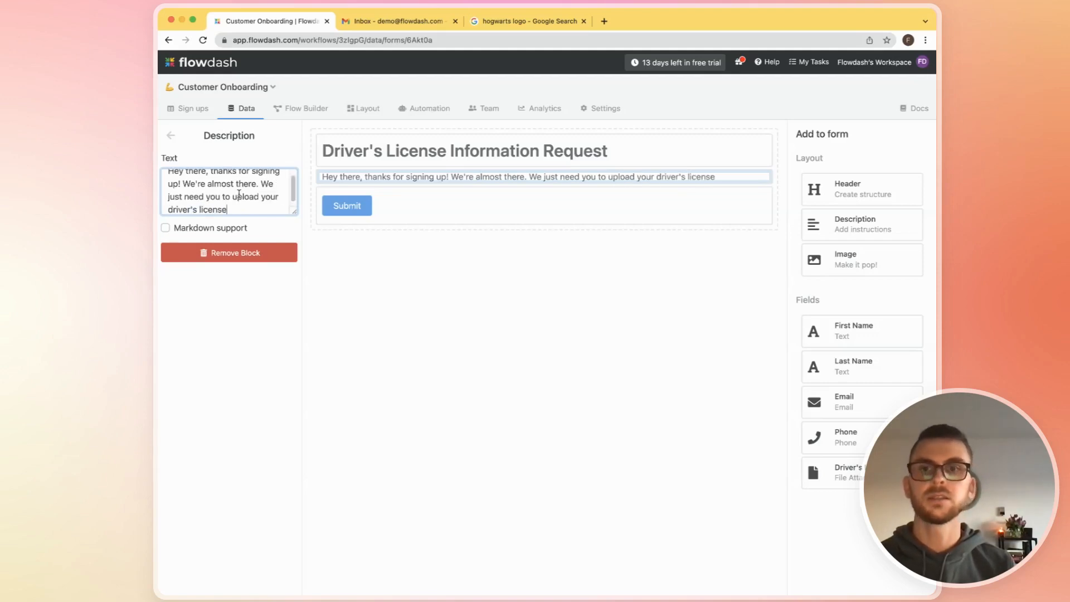
{"action": "type", "text": " so we can move "}
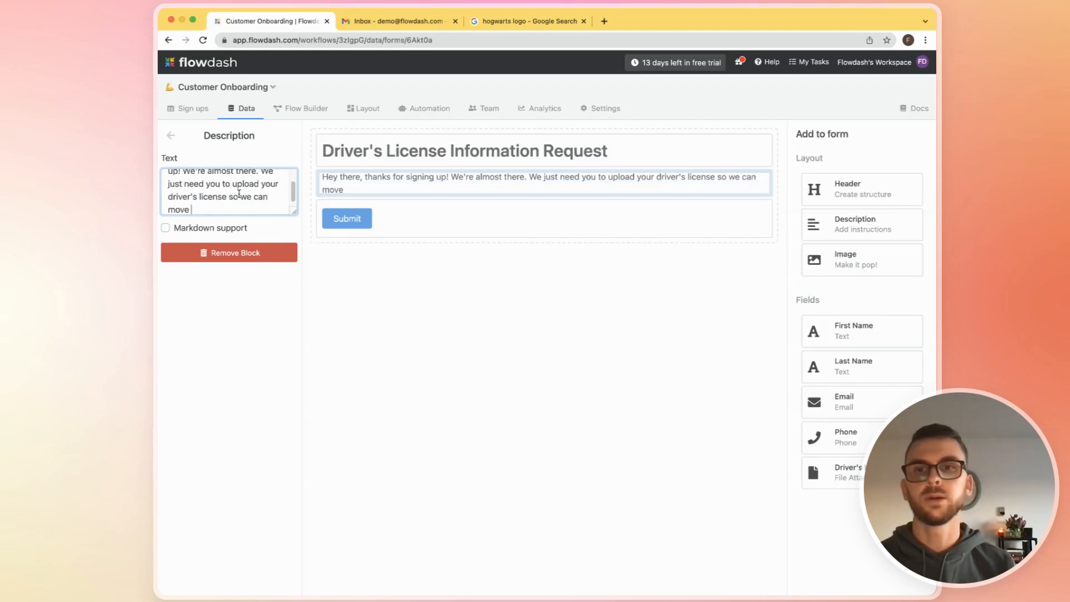
{"action": "type", "text": "forward. "}
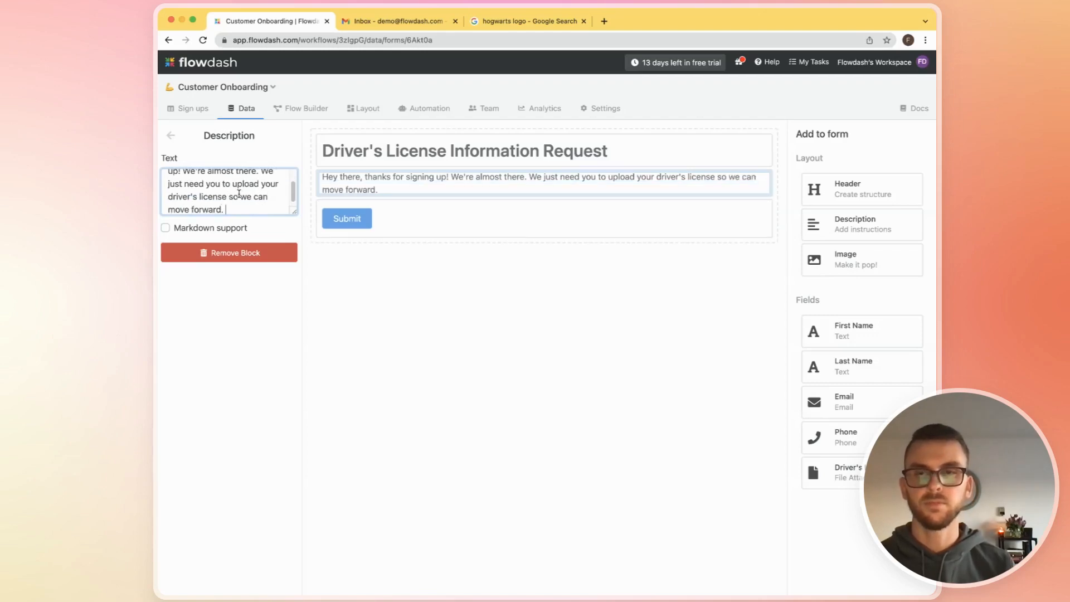
{"action": "type", "text": "Thanks!"}
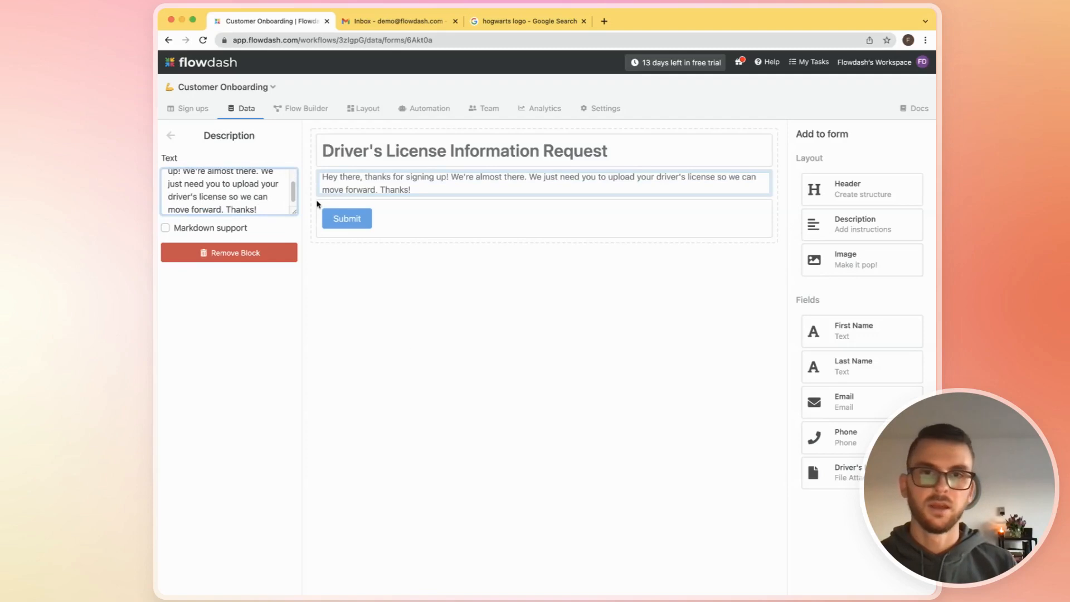
{"action": "left_click", "coordinate": [578, 326]}
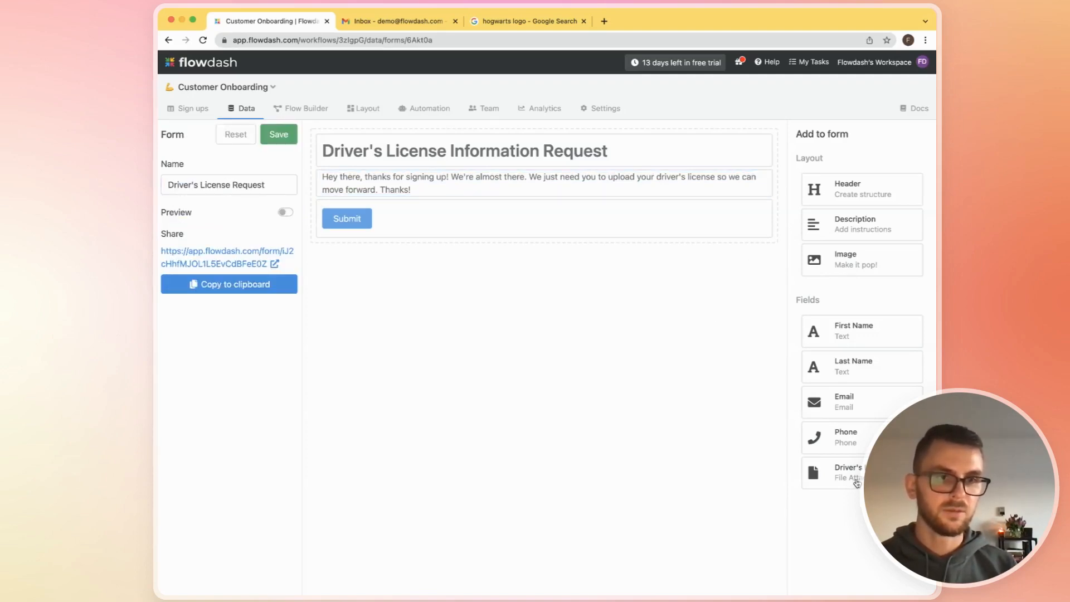
- Add the Driver's License file attachment field between the description and the Submit button and make it required
{"action": "left_click_drag", "start_coordinate": [857, 483], "coordinate": [535, 206]}
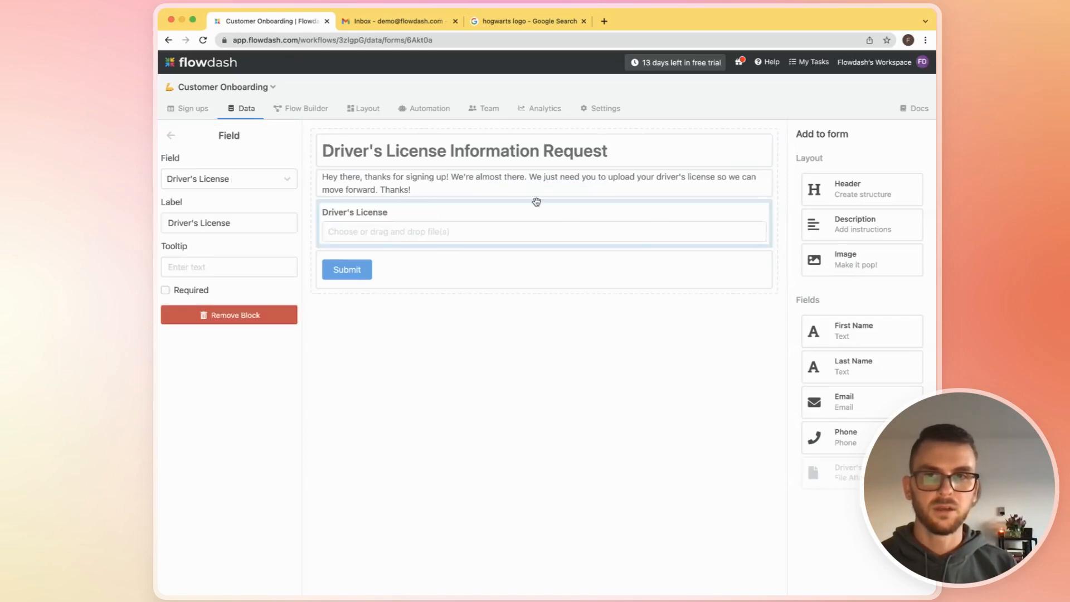
{"action": "left_click", "coordinate": [165, 291]}
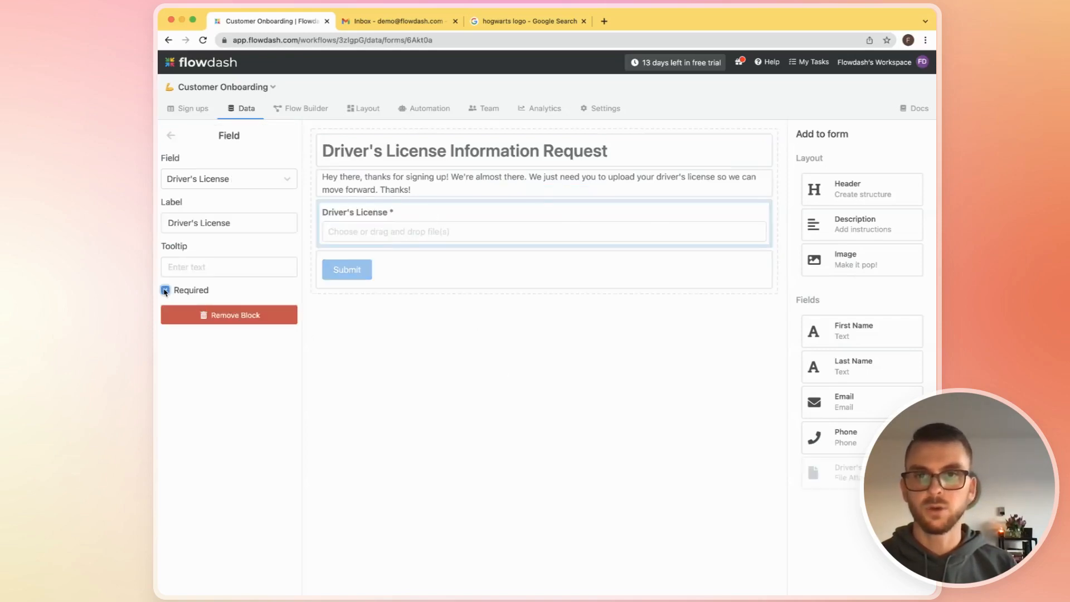
{"action": "left_click", "coordinate": [561, 370]}
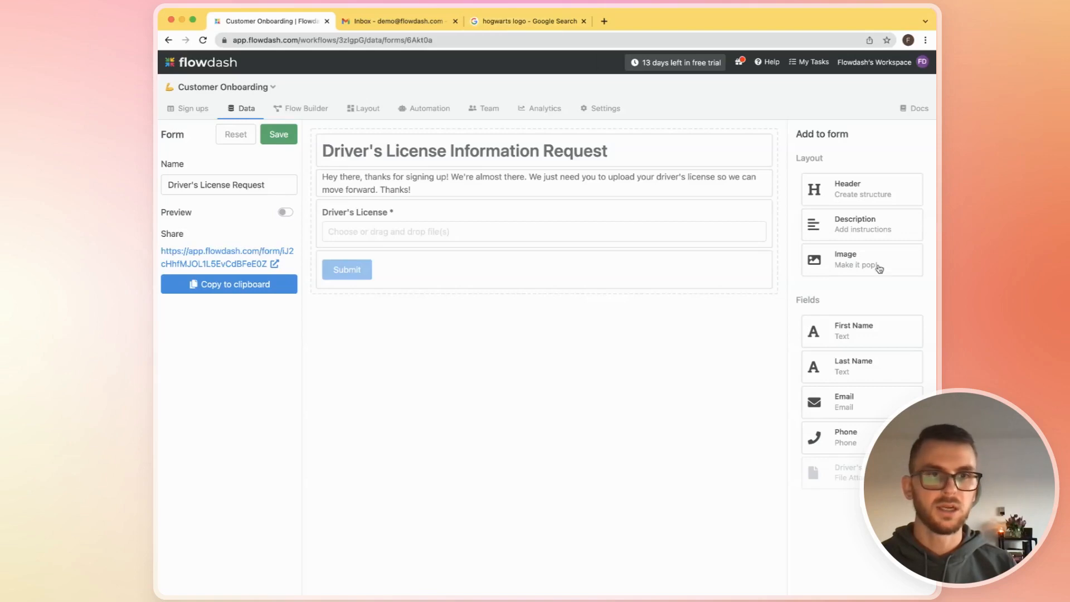
- Add an image block above the form header and replace its image URL with the copied 1000logos.net Hogwarts-Logo.png address
{"action": "left_click_drag", "start_coordinate": [878, 266], "coordinate": [407, 161]}
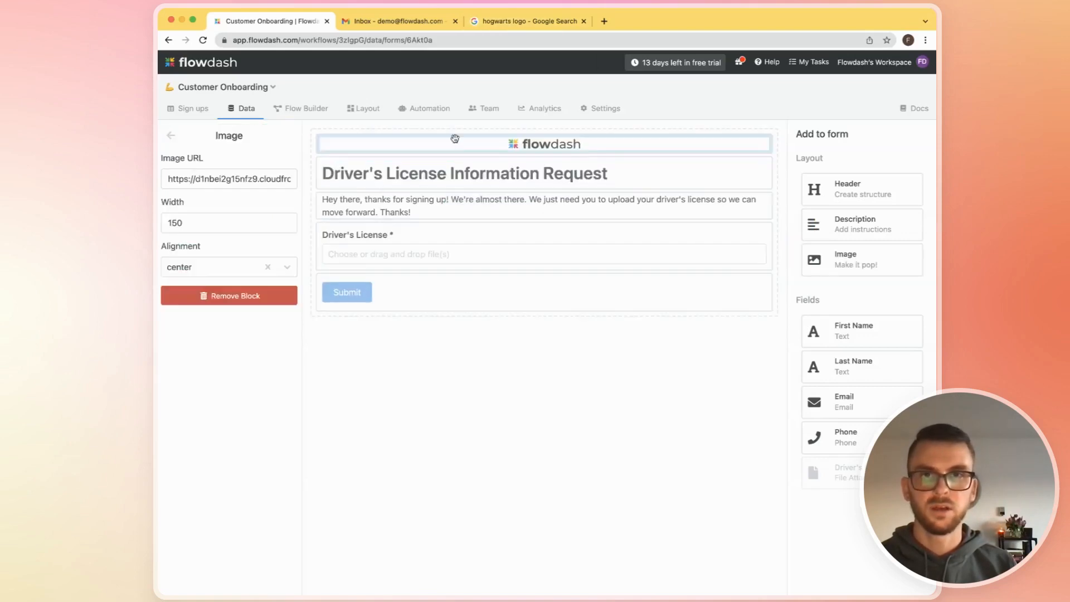
{"action": "left_click", "coordinate": [523, 22]}
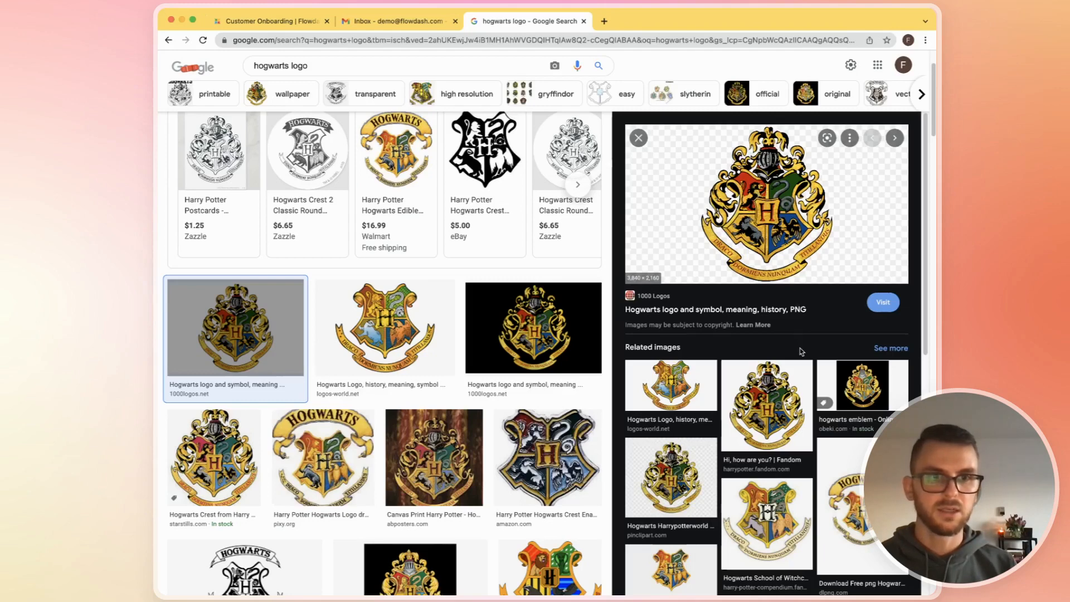
{"action": "key", "text": "ctrl+Tab"}
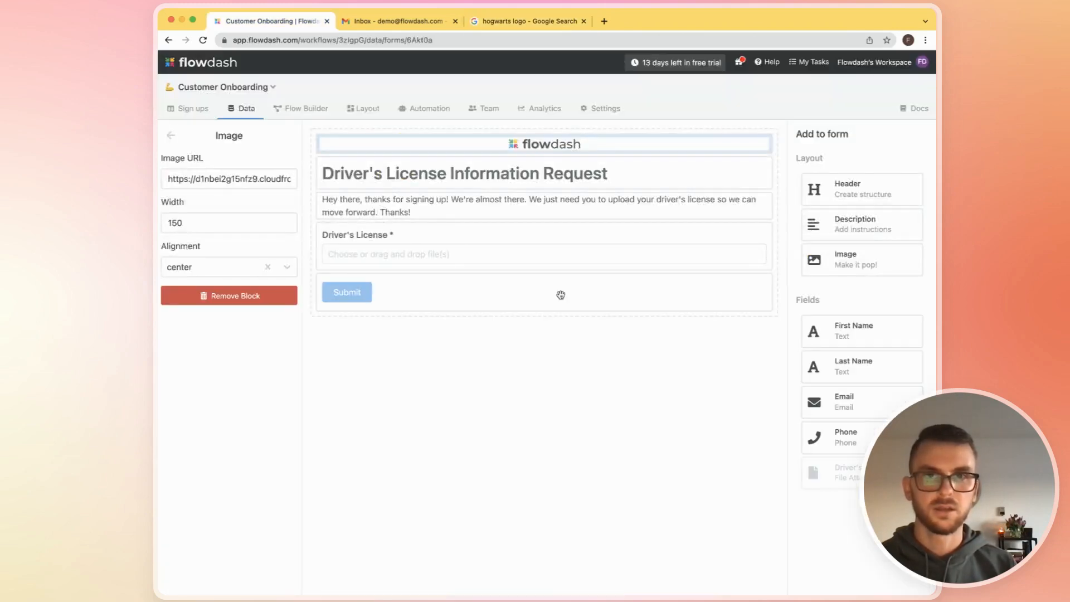
{"action": "triple_click", "coordinate": [258, 179]}
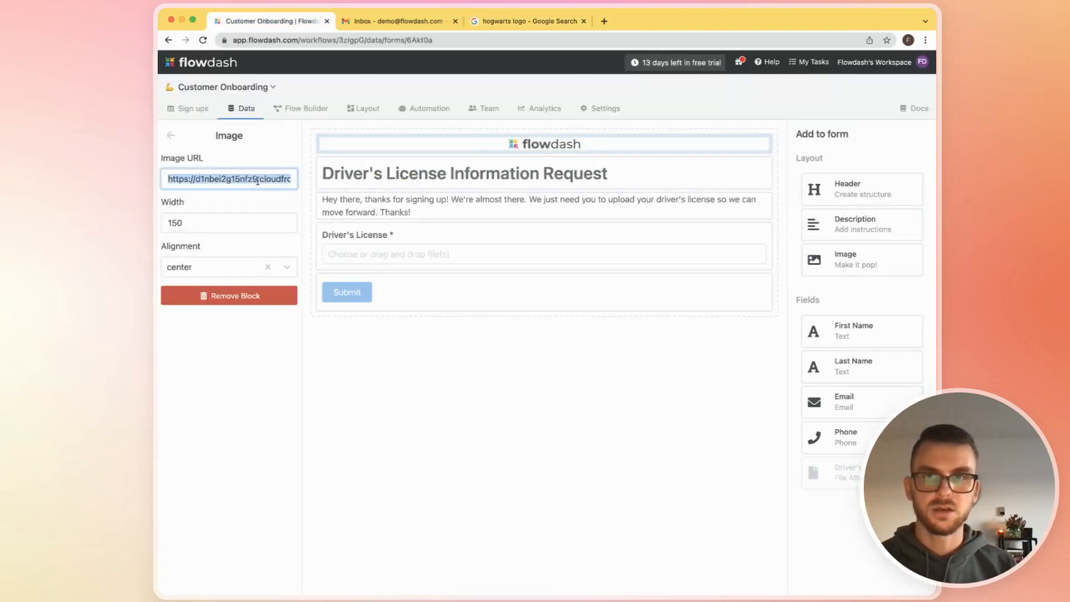
{"action": "key", "text": "super+v"}
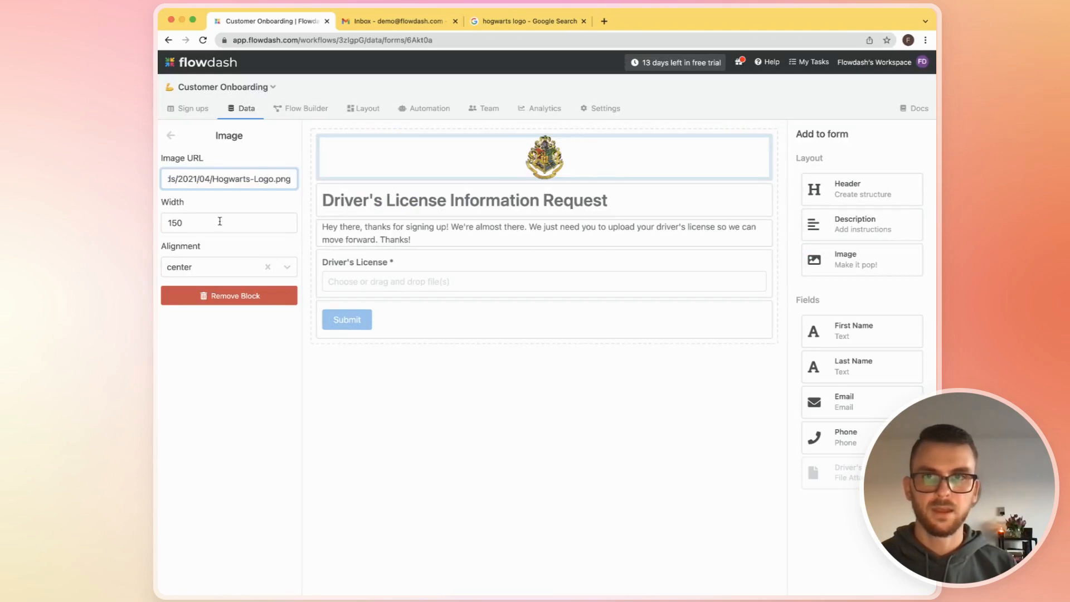
- Set the width of the Hogwarts logo image to 350
{"action": "left_click", "coordinate": [201, 223]}
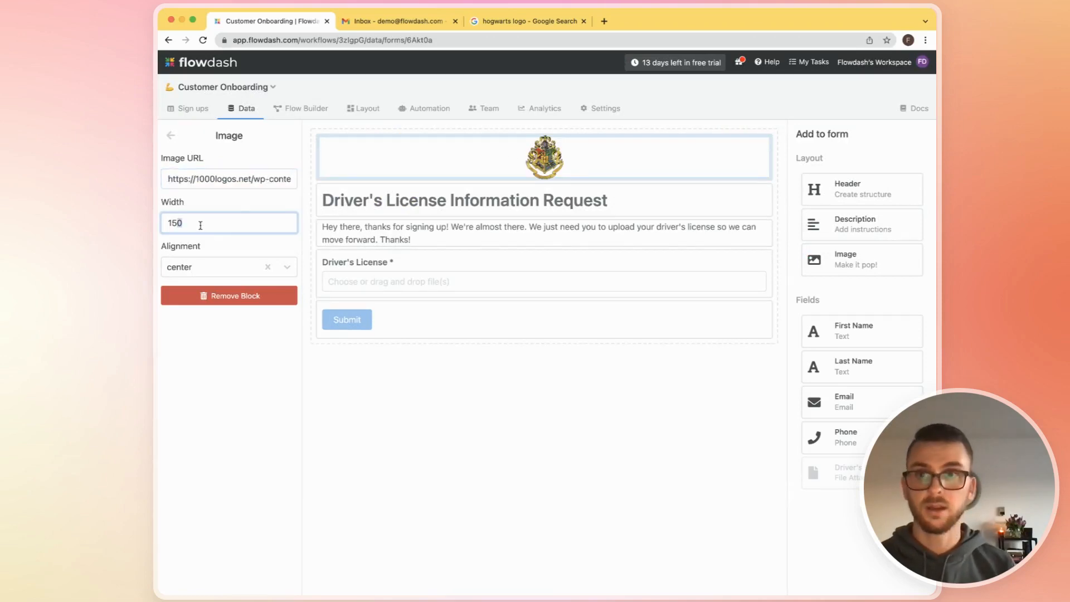
{"action": "key", "text": "BackSpace"}
{"action": "type", "text": "3"}
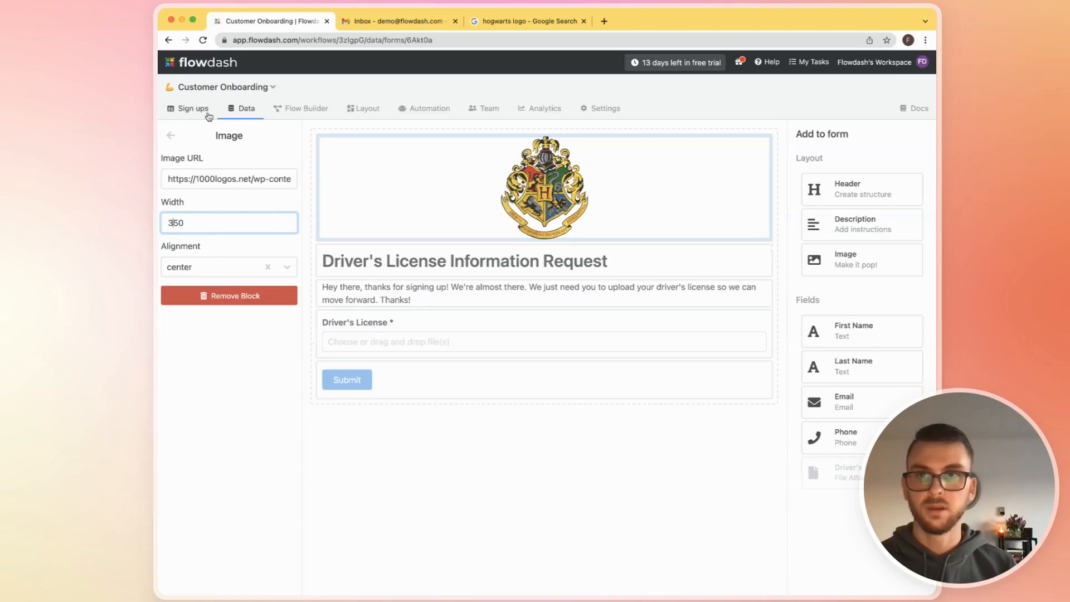
- Set the Hogwarts logo image's alignment to left and save the Driver's License Request form
{"action": "left_click", "coordinate": [197, 272]}
{"action": "left_click", "coordinate": [195, 288]}
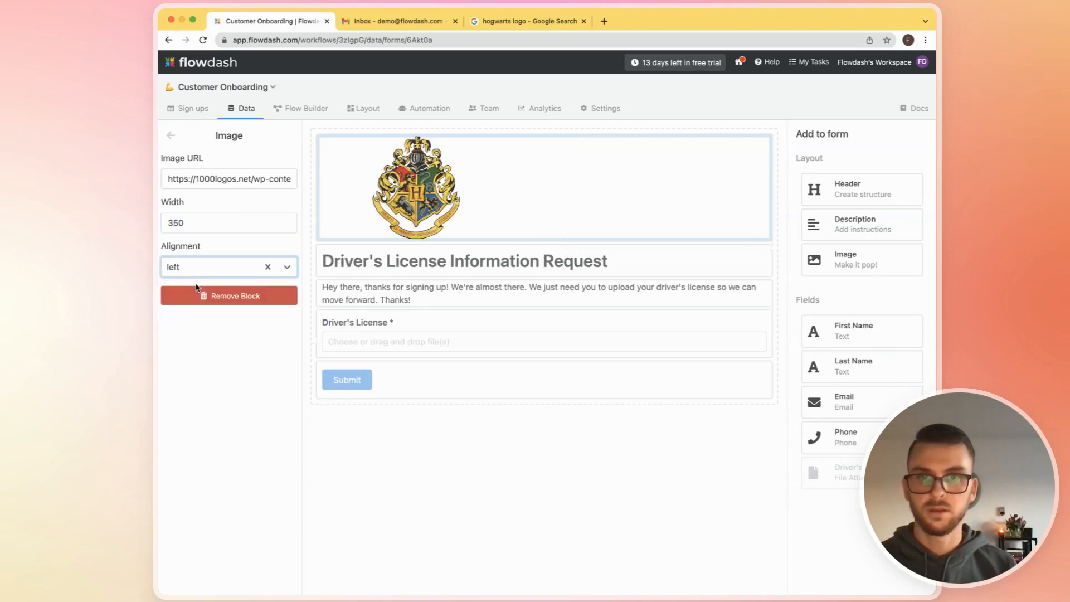
{"action": "left_click", "coordinate": [171, 135]}
{"action": "left_click", "coordinate": [286, 142]}
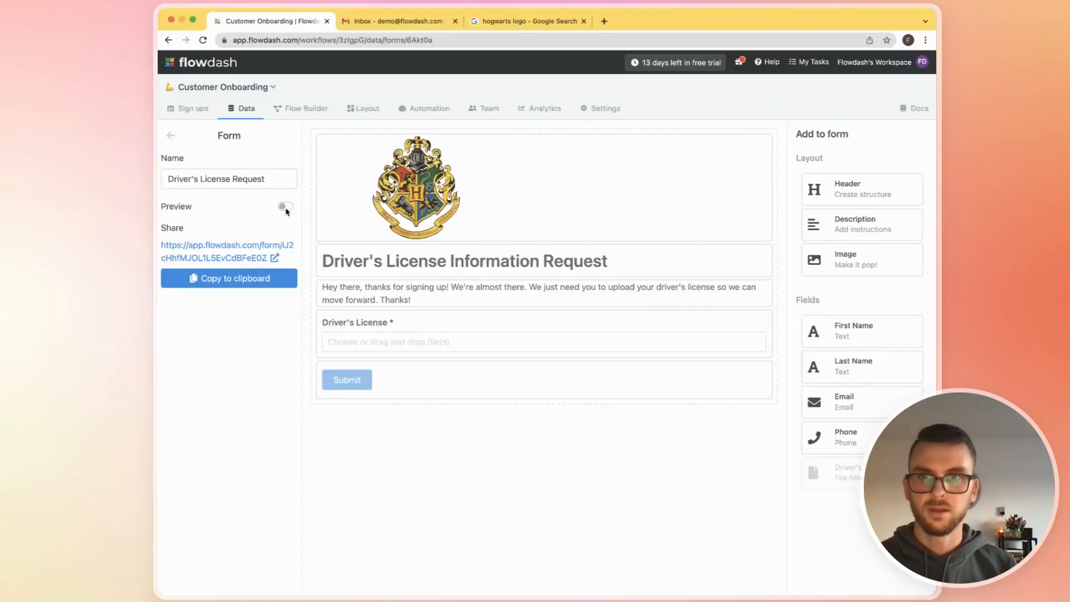
- Preview the Driver's License Request form and return to editing it
{"action": "left_click", "coordinate": [285, 207]}
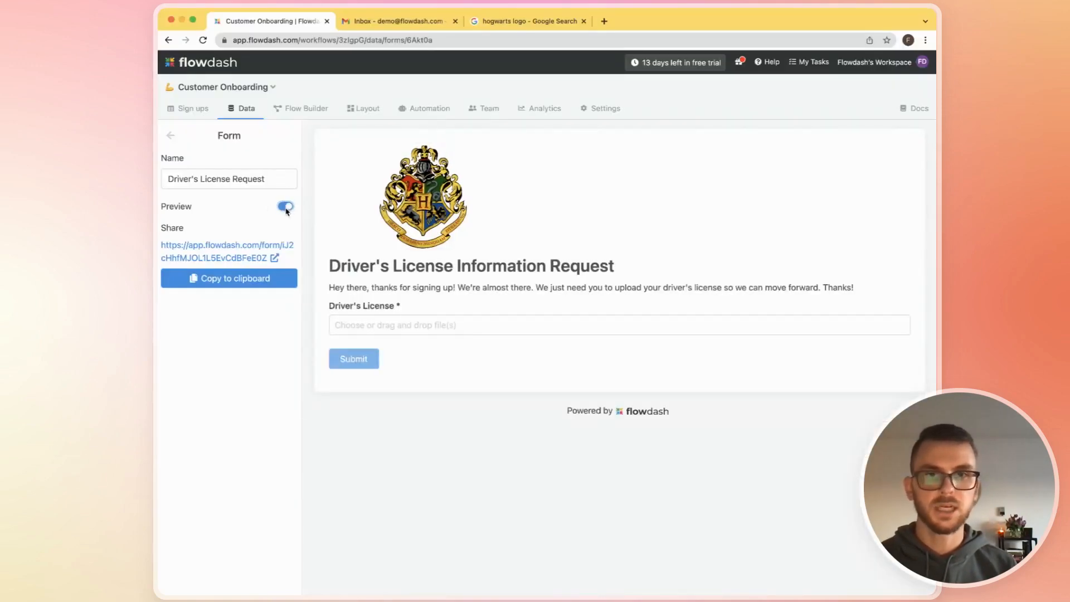
{"action": "left_click", "coordinate": [286, 210]}
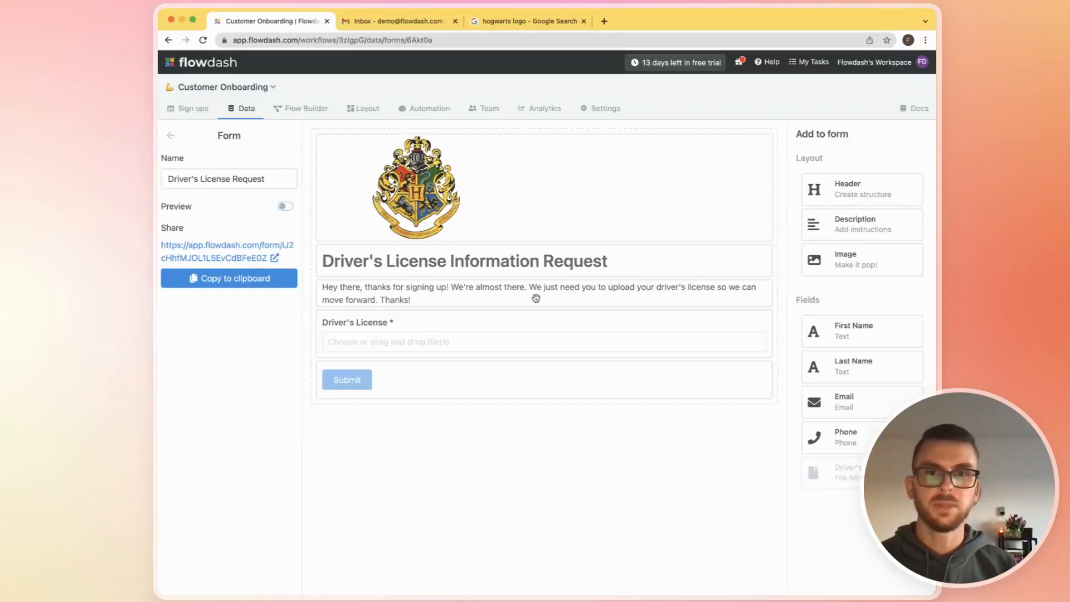
- Add an Email a form step to the Request Documents action in the workflow's flow diagram
{"action": "left_click", "coordinate": [322, 108]}
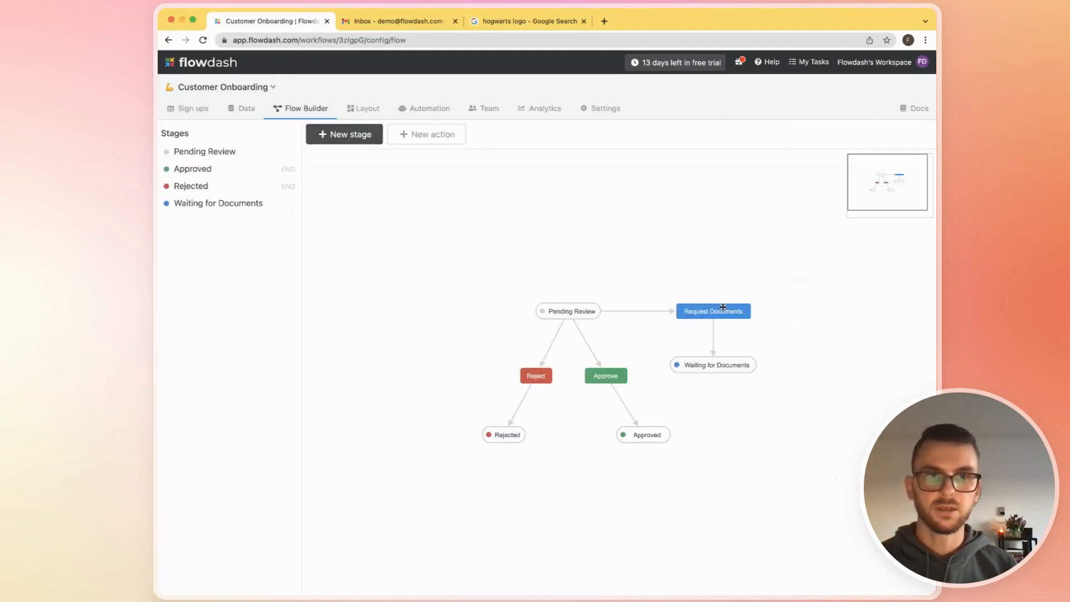
{"action": "left_click", "coordinate": [723, 308]}
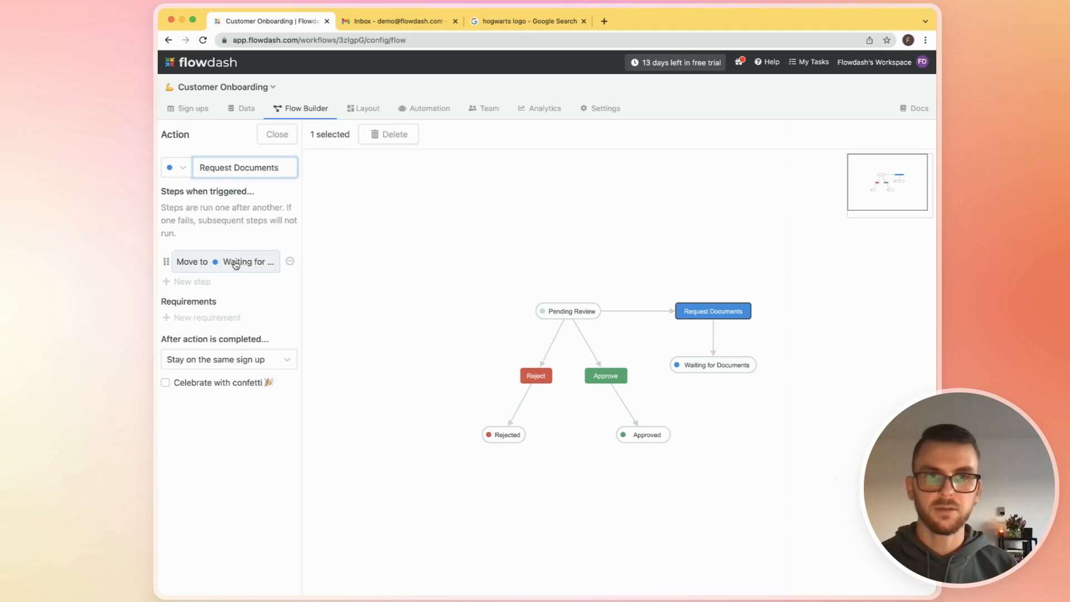
{"action": "left_click", "coordinate": [202, 282]}
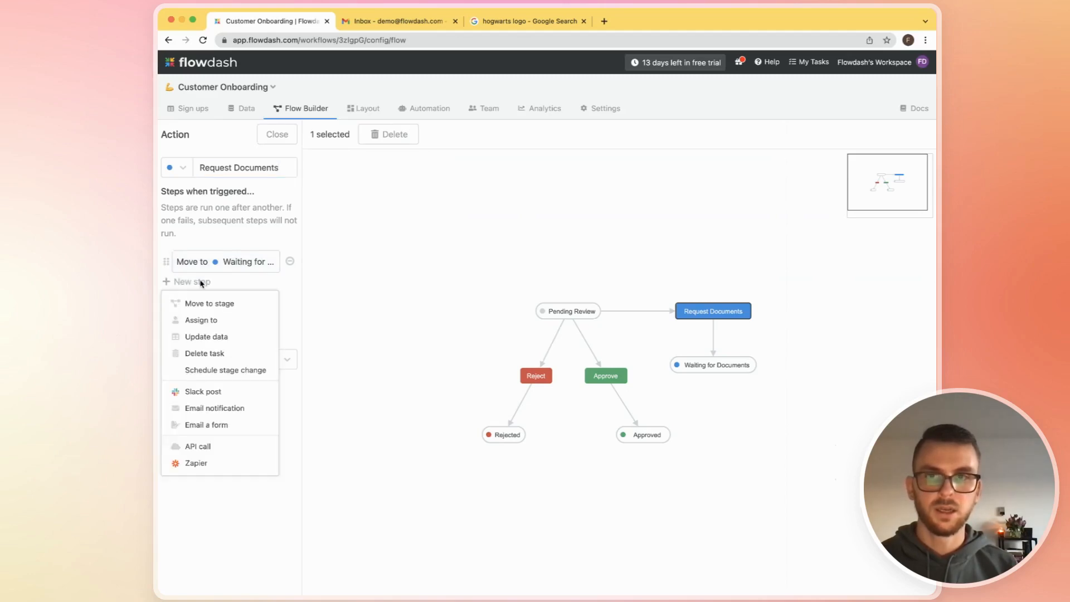
{"action": "left_click", "coordinate": [214, 426]}
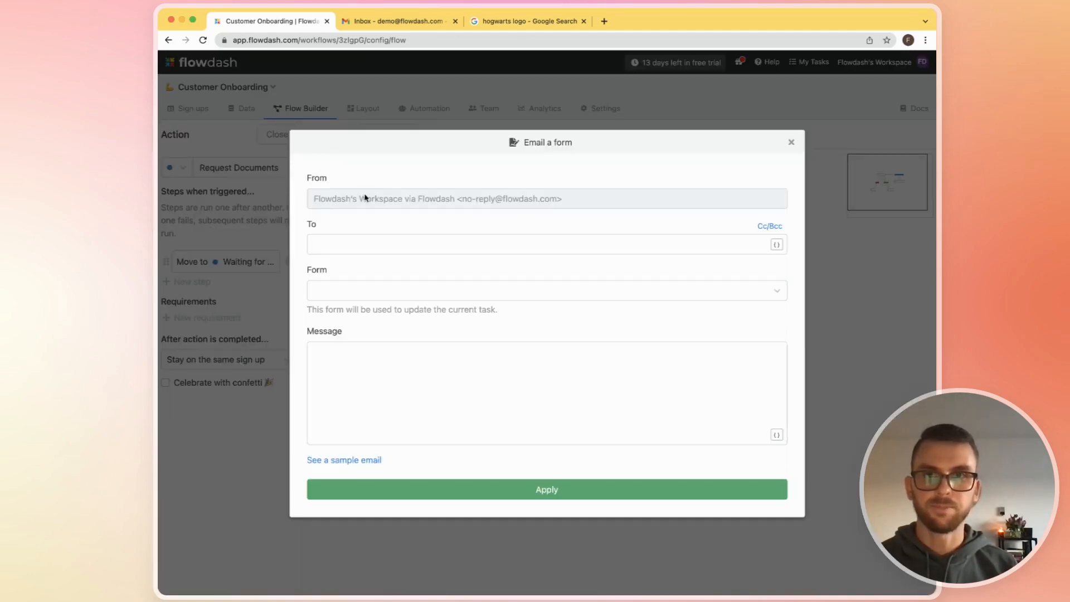
- Address the form email to {{Email}} and choose Driver's License Request as the form
{"action": "left_click", "coordinate": [389, 249]}
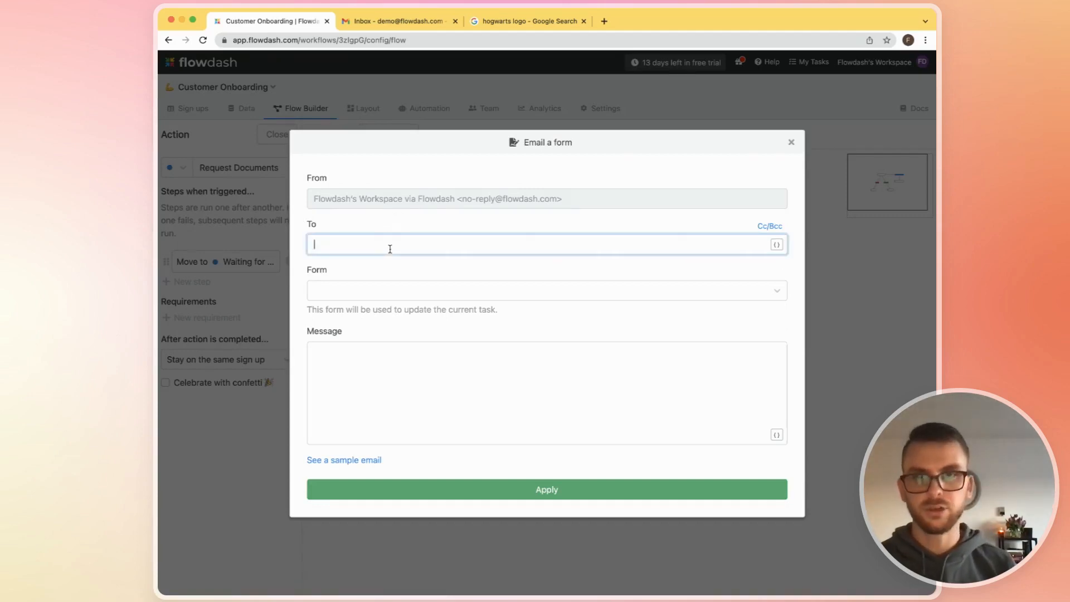
{"action": "type", "text": "{{em"}
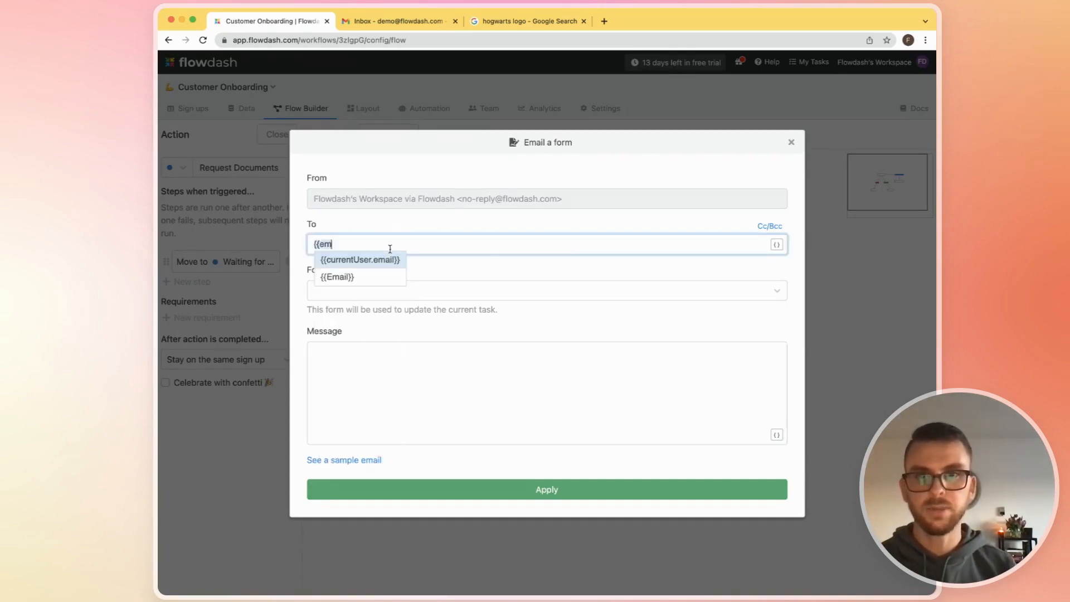
{"action": "key", "text": "Down"}
{"action": "key", "text": "Return"}
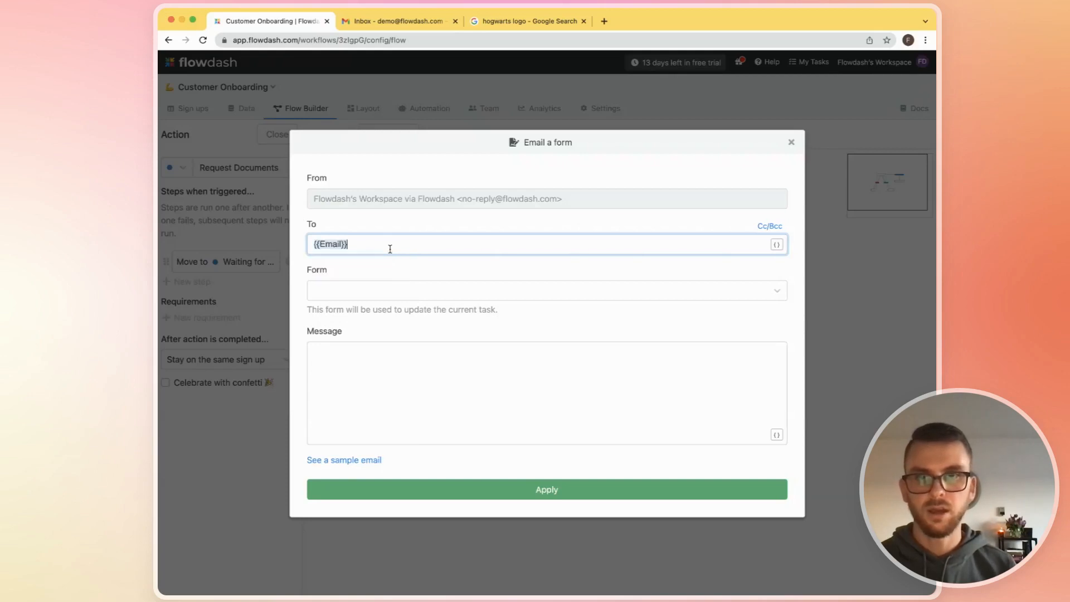
{"action": "left_click", "coordinate": [376, 293]}
{"action": "left_click", "coordinate": [378, 315]}
- Begin the email message with the greeting "Hey {{First Name}}," followed by a blank line
{"action": "left_click", "coordinate": [371, 376]}
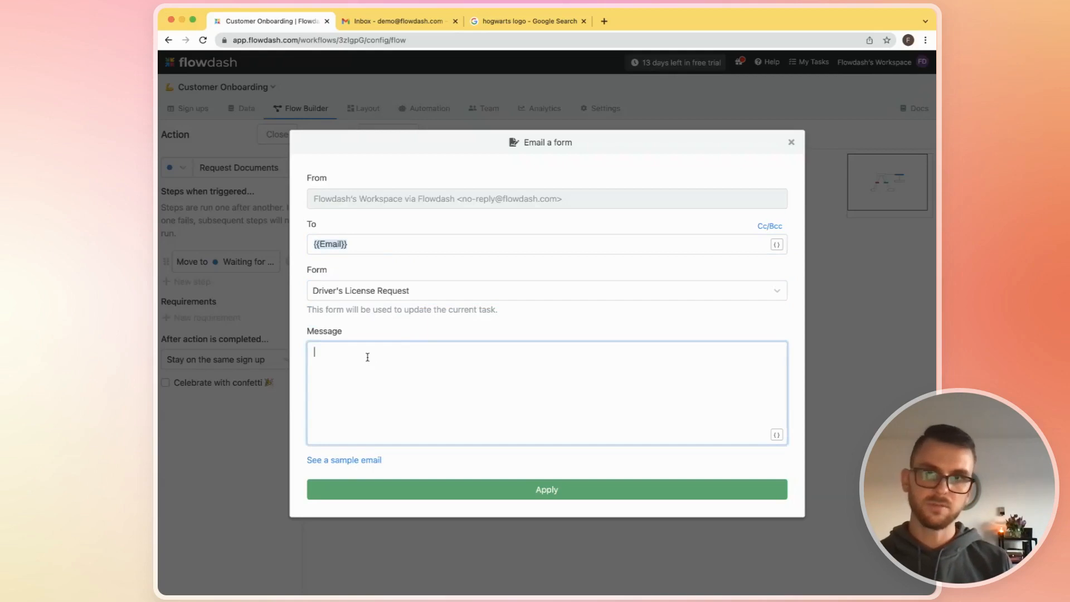
{"action": "type", "text": "Hey th"}
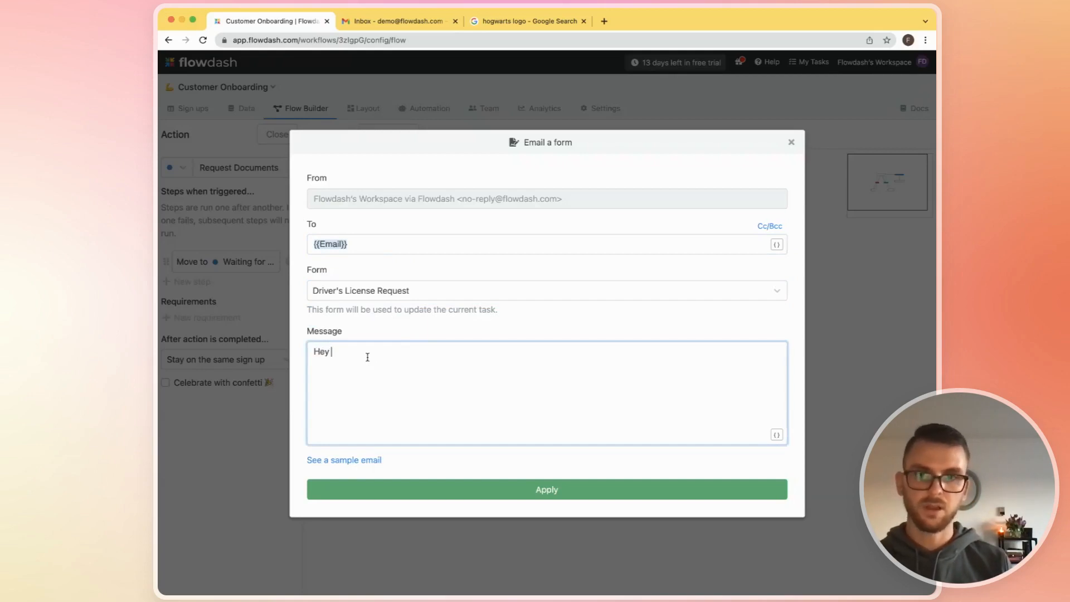
{"action": "key", "text": "BackSpace"}
{"action": "key", "text": "BackSpace"}
{"action": "type", "text": "{{f"}
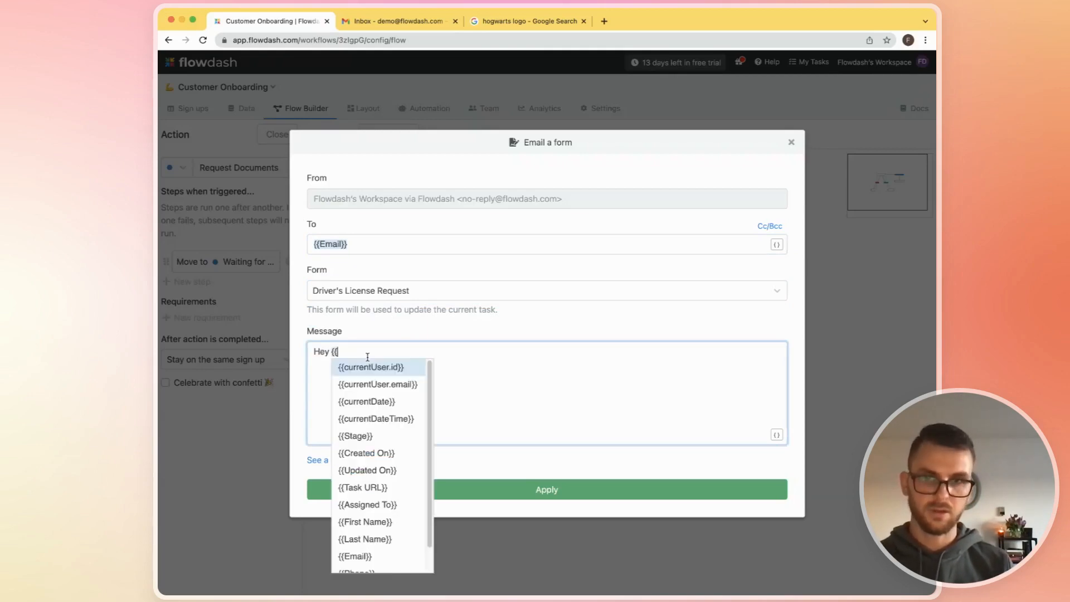
{"action": "key", "text": "Return"}
{"action": "type", "text": ","}
{"action": "key", "text": "Return"}
{"action": "key", "text": "Return"}
- Add the message text "Thanks so much for signing up. Please use this form to upload your driver's license so we can move forward in the process."
{"action": "type", "text": "Thank"}
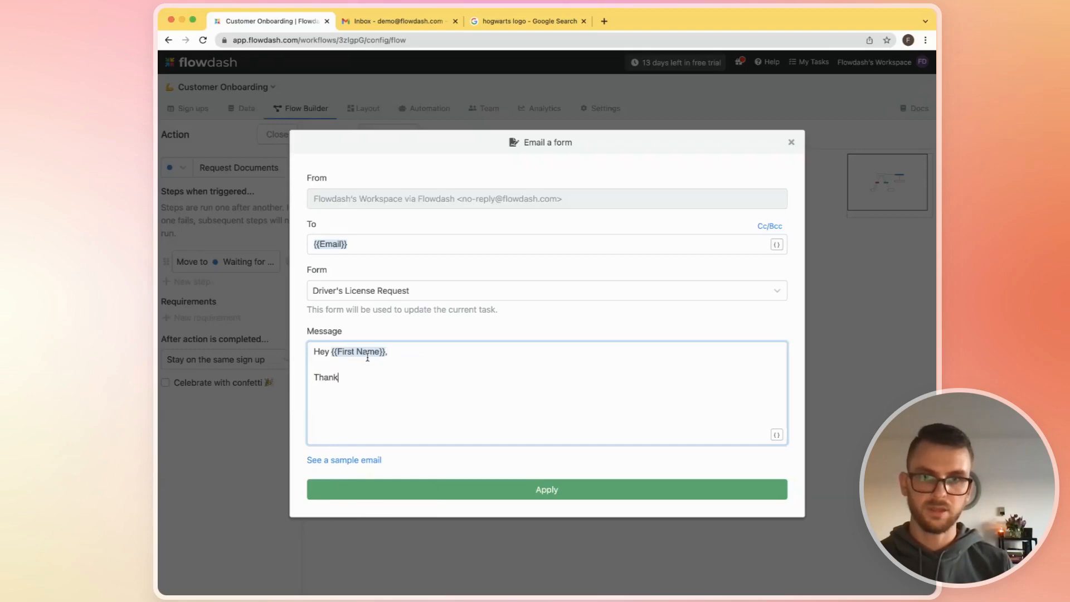
{"action": "type", "text": "s so much for signi"}
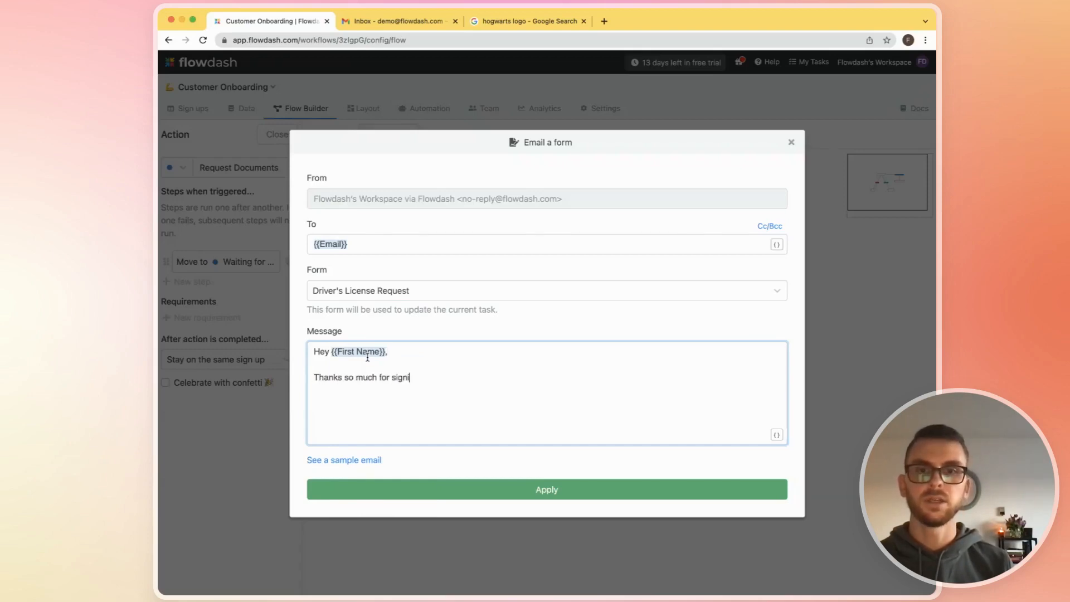
{"action": "type", "text": "ng up. Please"}
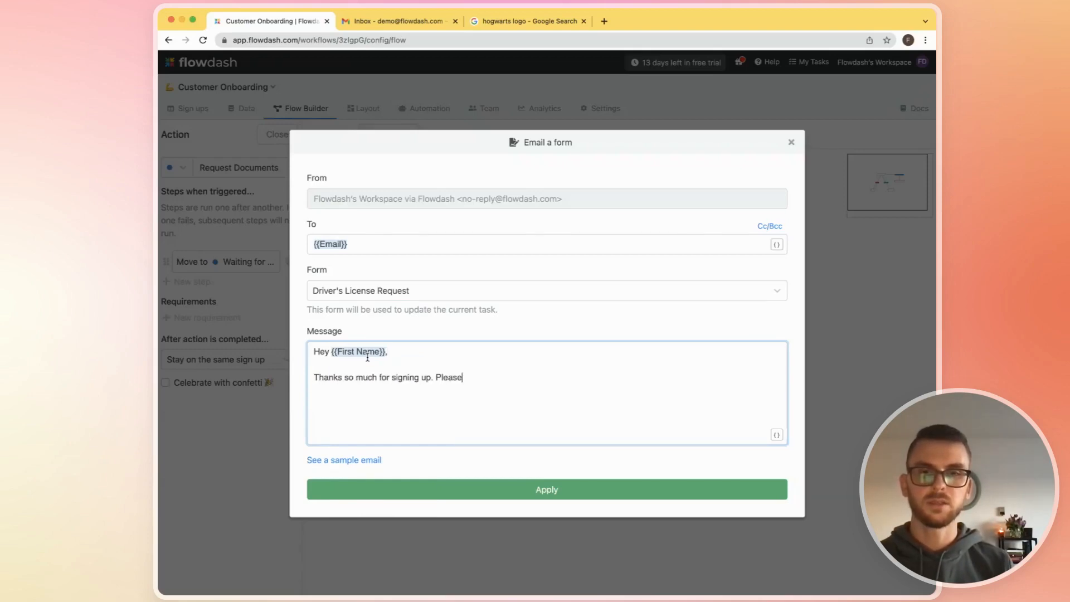
{"action": "type", "text": " use this form to d"}
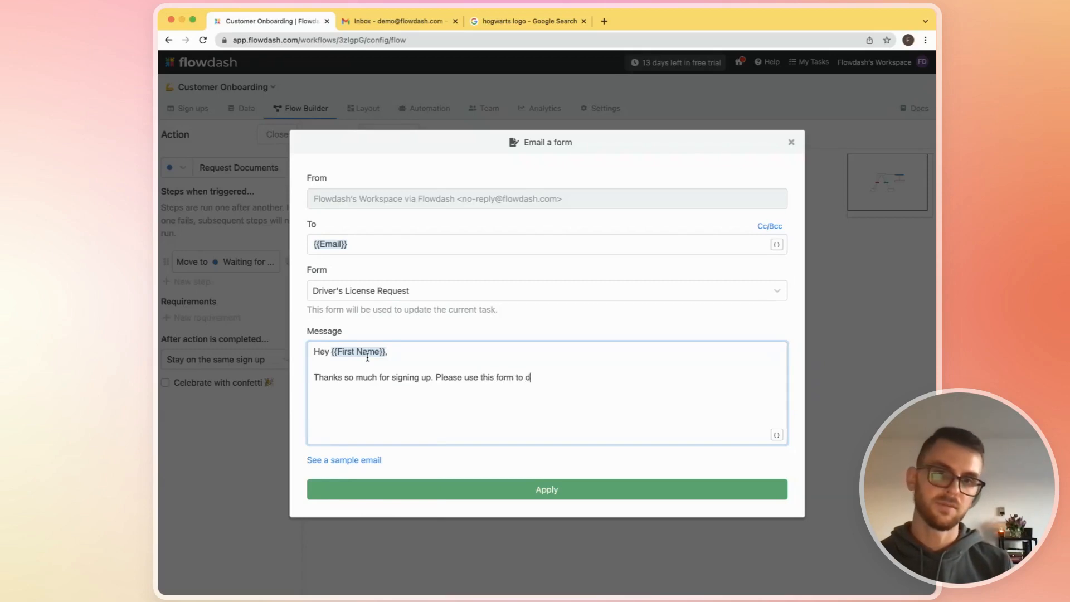
{"action": "key", "text": "BackSpace"}
{"action": "type", "text": "upload y"}
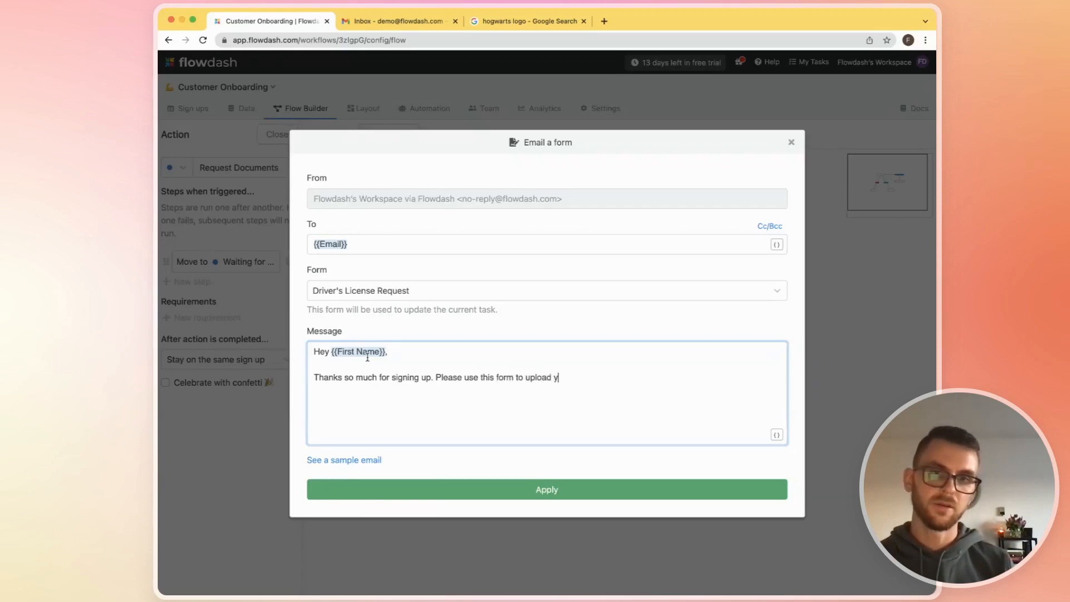
{"action": "type", "text": "our driver's license"}
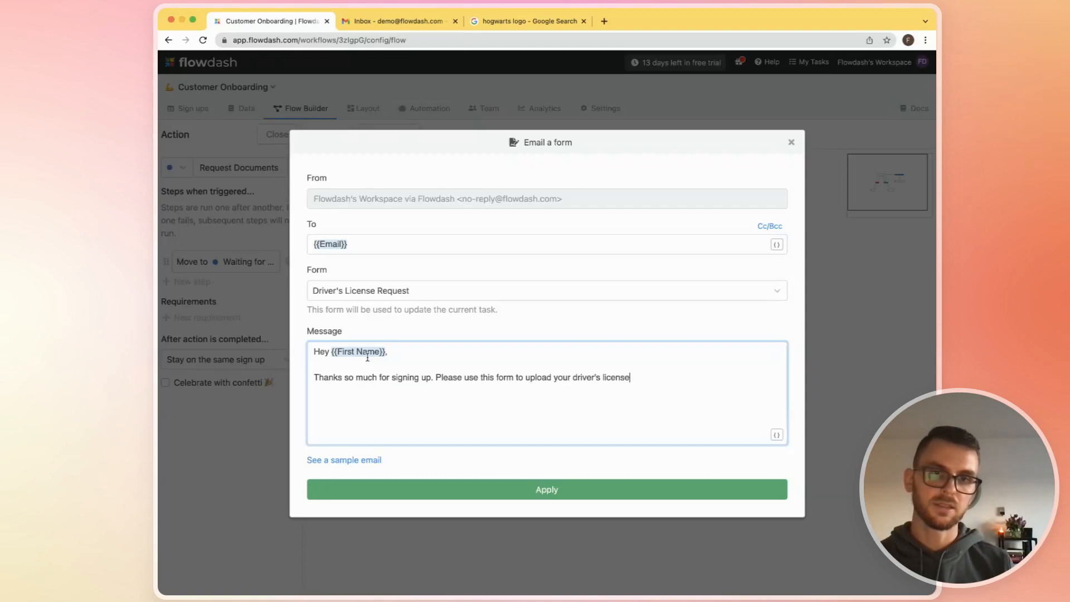
{"action": "type", "text": " so we can move"}
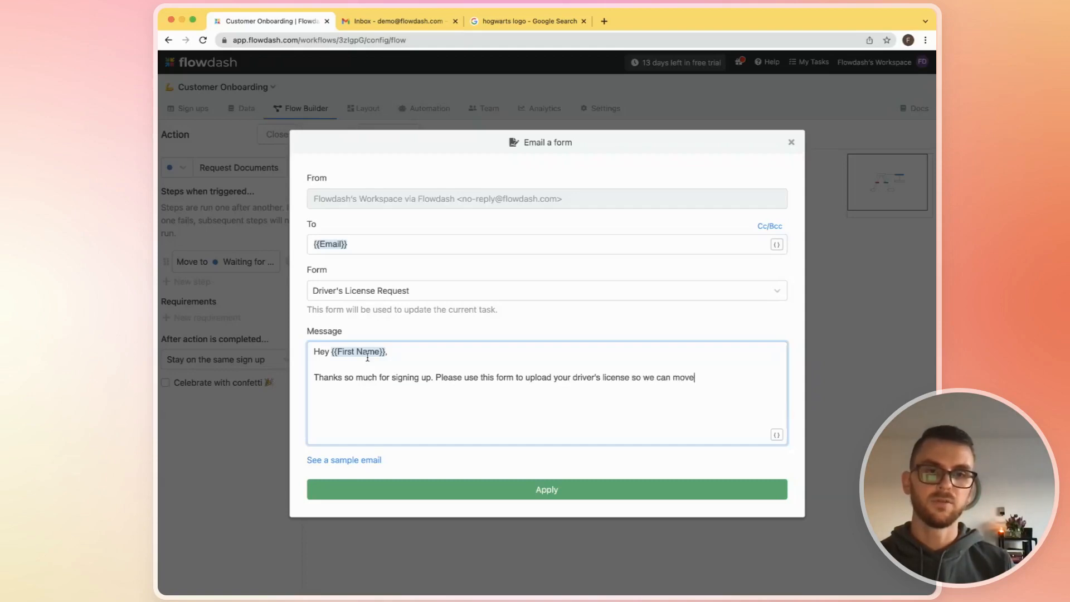
{"action": "type", "text": " forward in the proce"}
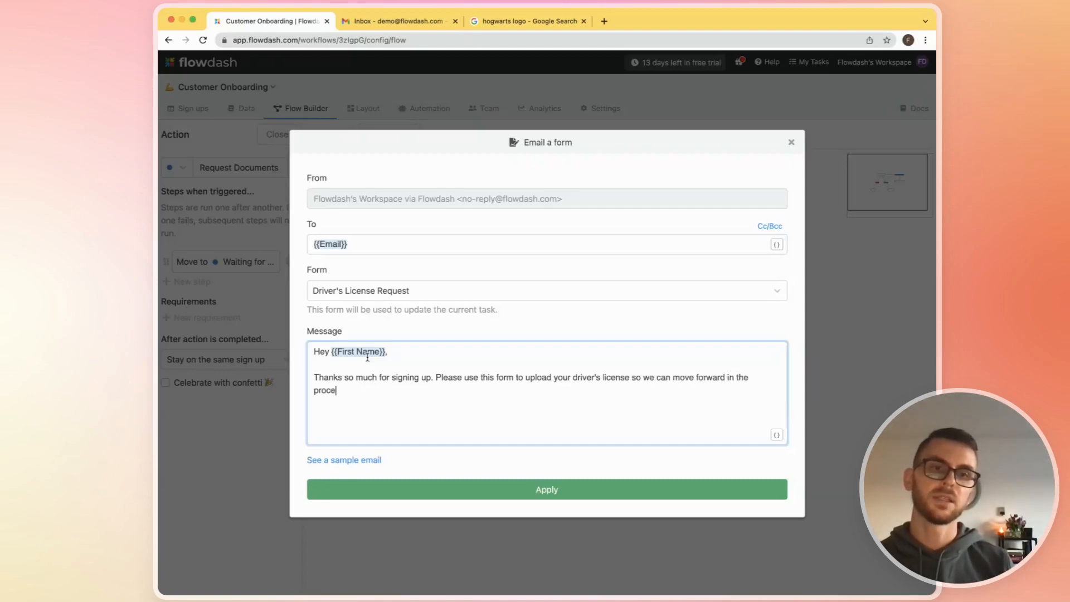
{"action": "type", "text": "ss.  Thanks,"}
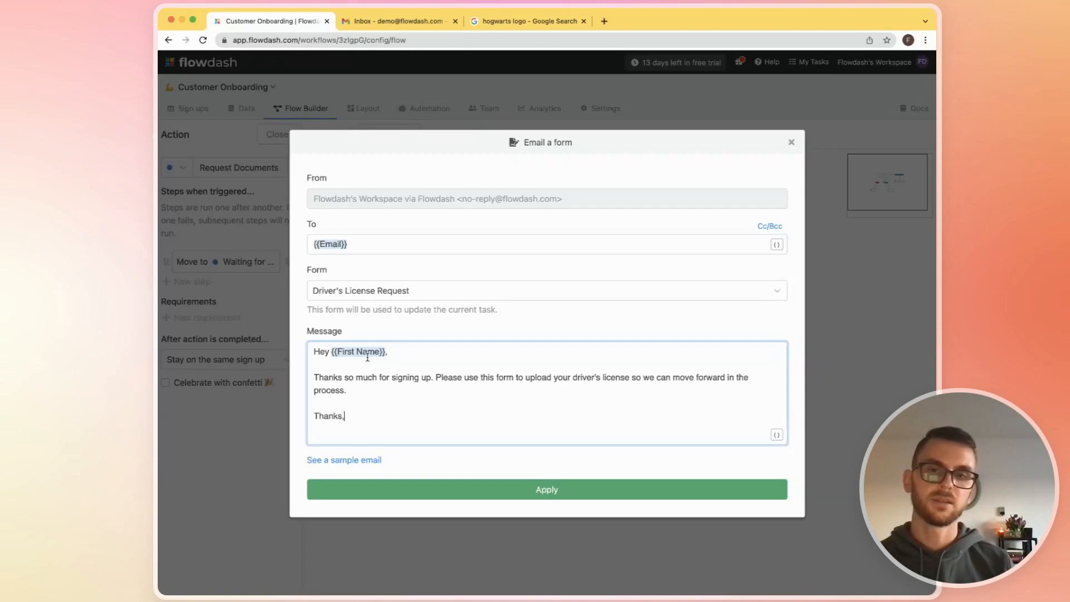
- Sign the message off with "Thanks," and "The Team" on separate lines and apply the email form step
{"action": "key", "text": "Return"}
{"action": "type", "text": "The Team"}
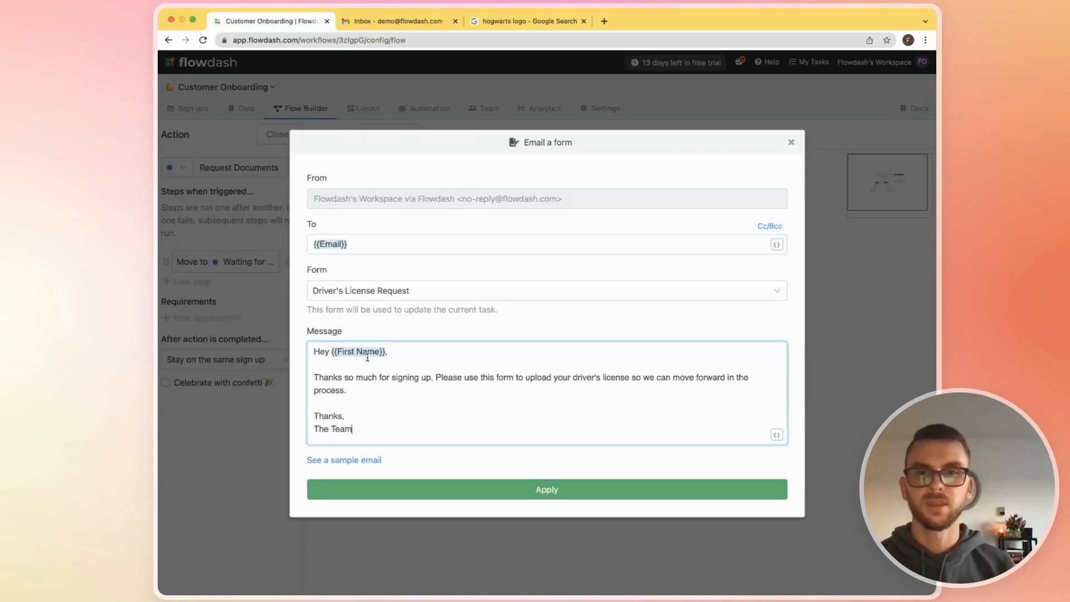
{"action": "left_click", "coordinate": [496, 223]}
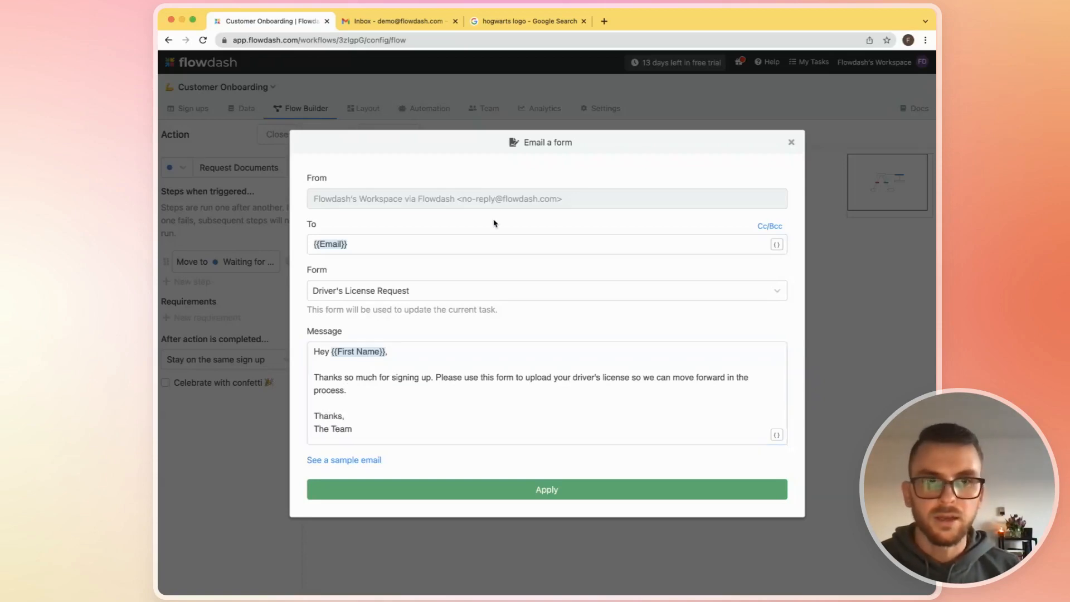
{"action": "left_click", "coordinate": [443, 490]}
{"action": "left_click", "coordinate": [277, 134]}
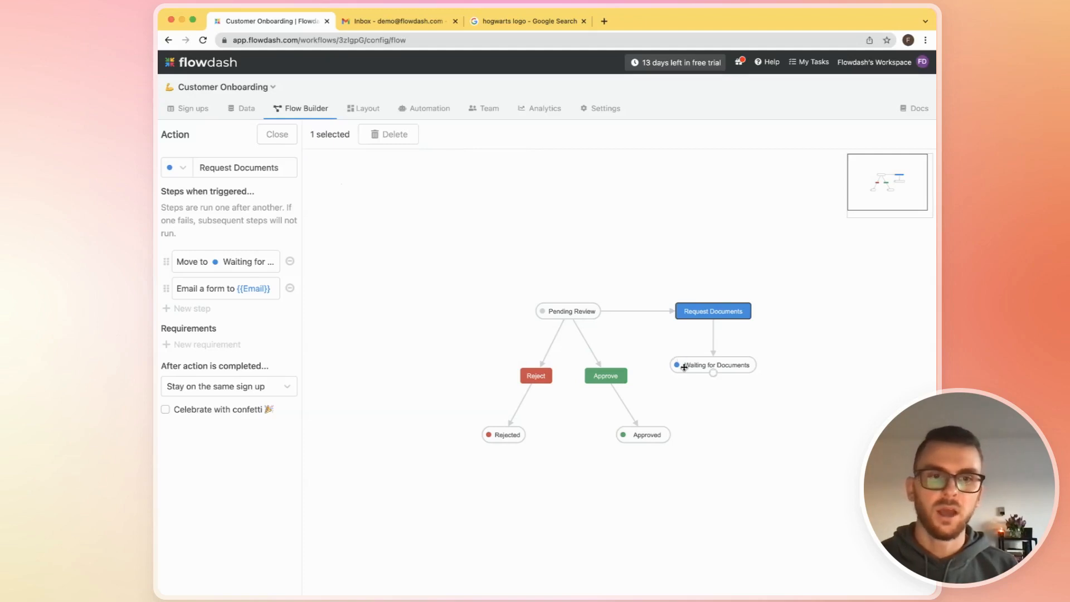
{"action": "mouse_move", "coordinate": [717, 372]}
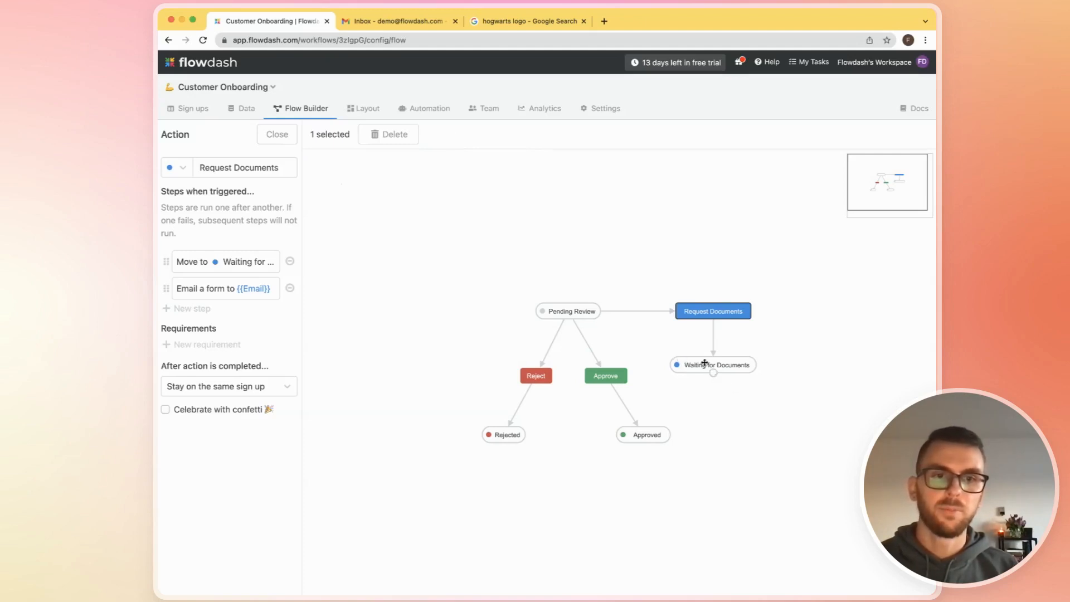
{"action": "left_click", "coordinate": [707, 364]}
{"action": "left_click", "coordinate": [591, 311]}
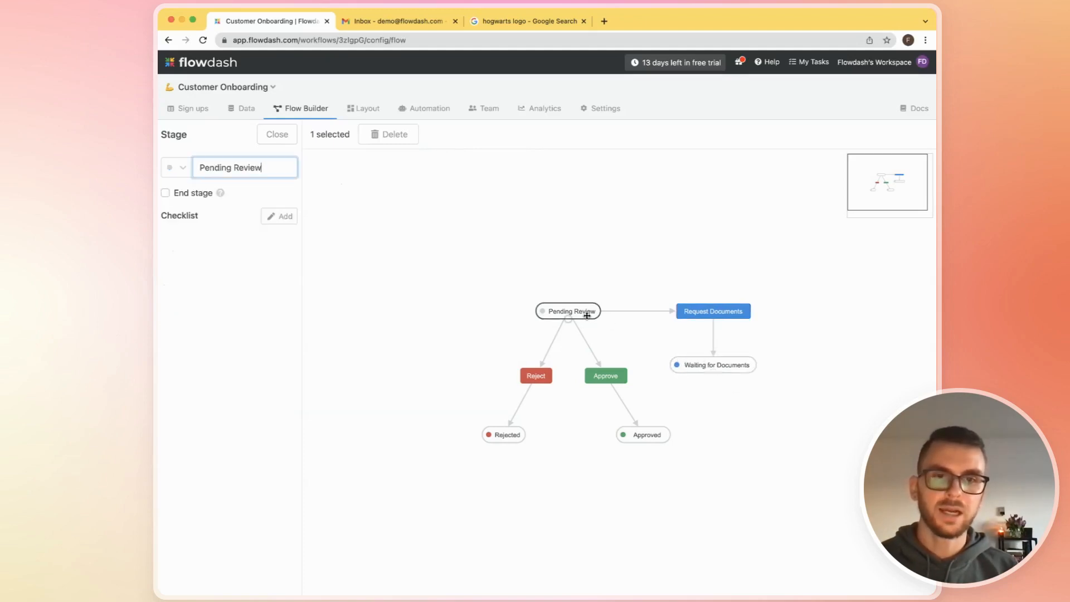
- Start a new automation named "Move to Pending Review when driver's license is uploaded"
{"action": "left_click", "coordinate": [427, 106]}
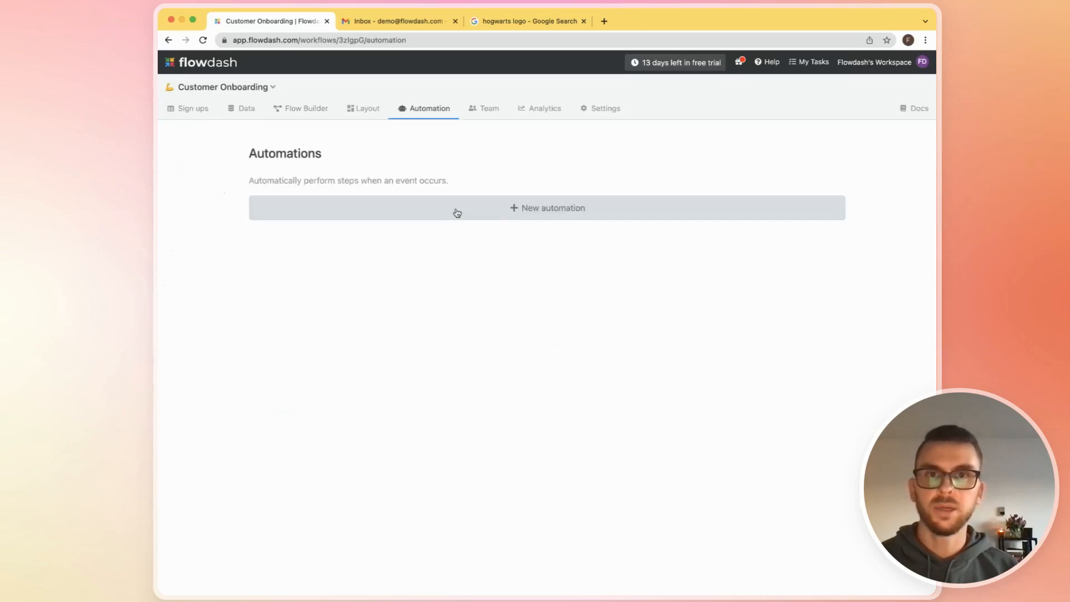
{"action": "left_click", "coordinate": [456, 210]}
{"action": "left_click", "coordinate": [337, 194]}
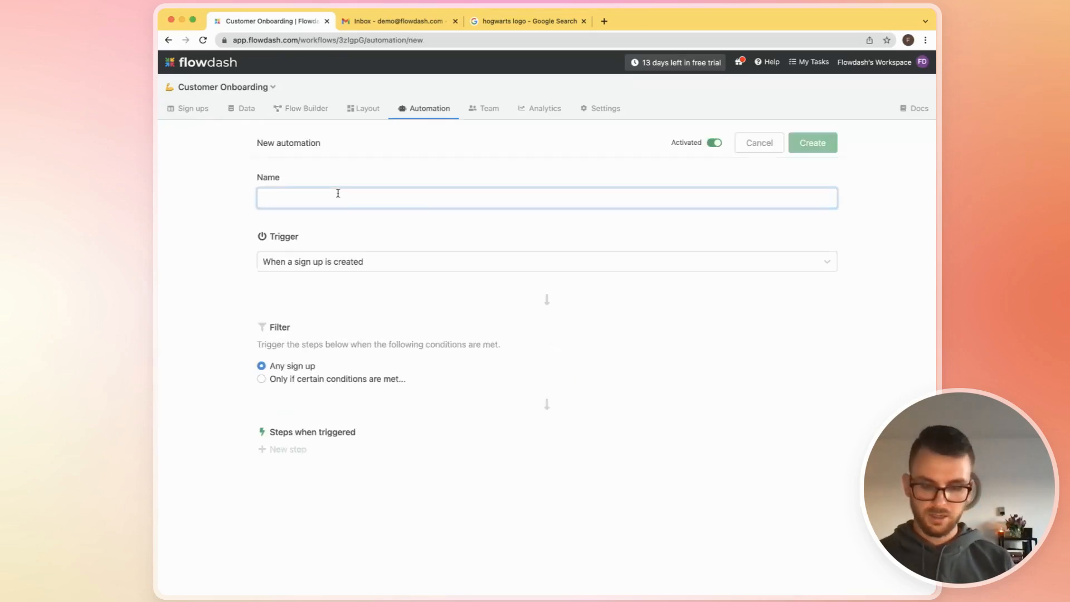
{"action": "type", "text": "Move to "}
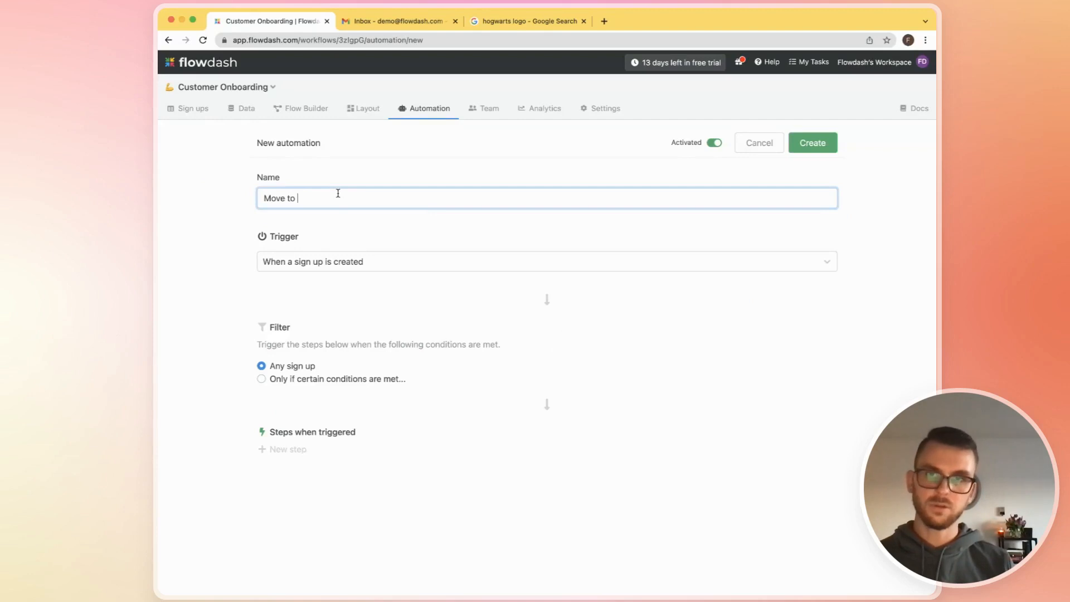
{"action": "type", "text": "Pending Rev"}
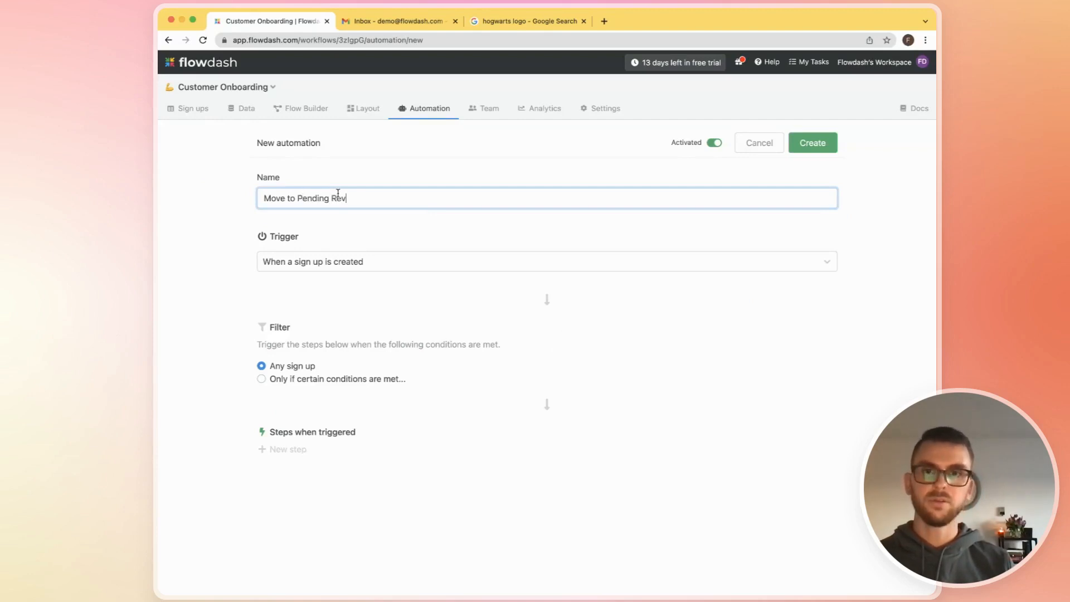
{"action": "type", "text": "iew when dr"}
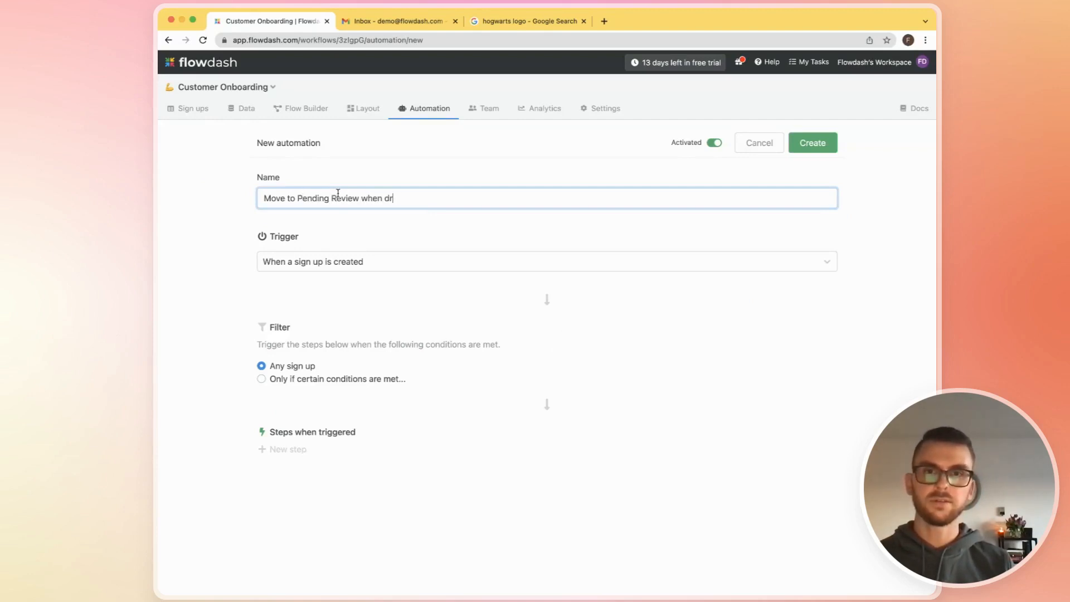
{"action": "type", "text": "iver's license is up"}
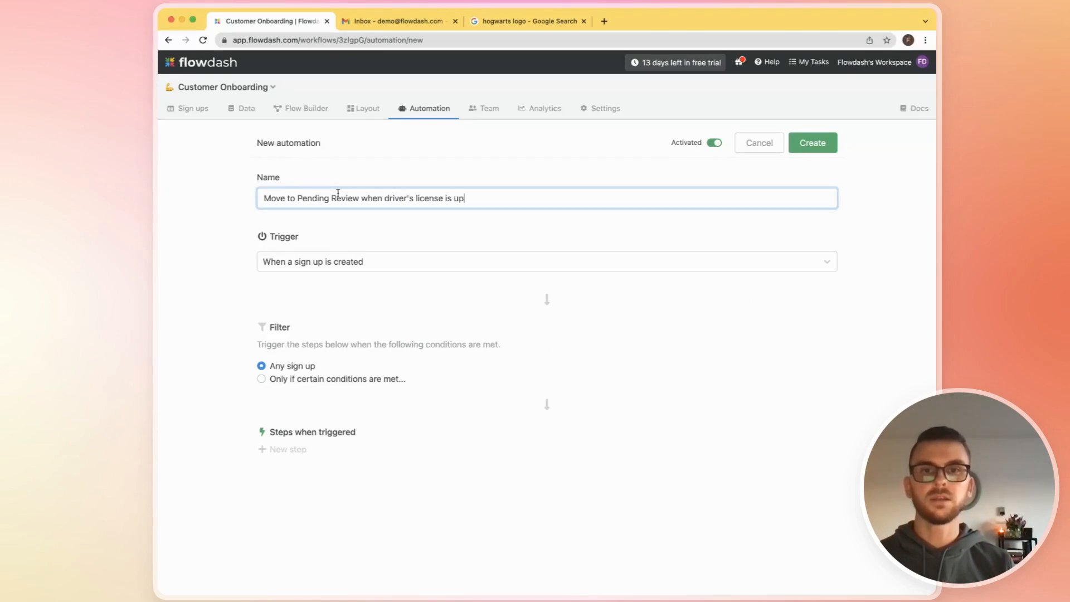
{"action": "type", "text": "loaded"}
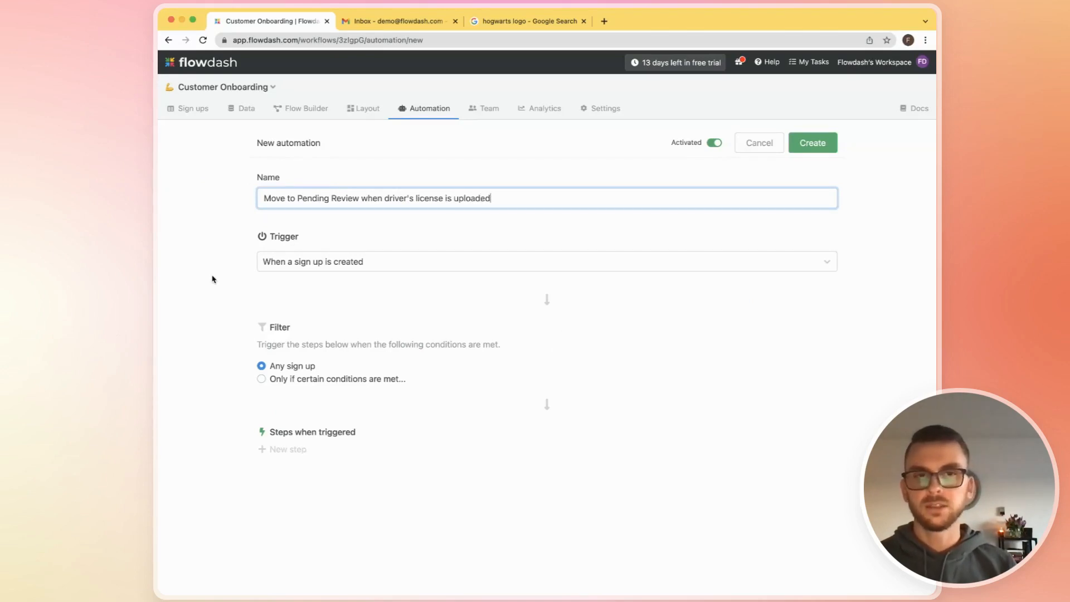
- Set the automation to trigger when a field is updated, only when the Driver's License field changes
{"action": "left_click", "coordinate": [217, 286]}
{"action": "left_click", "coordinate": [347, 265]}
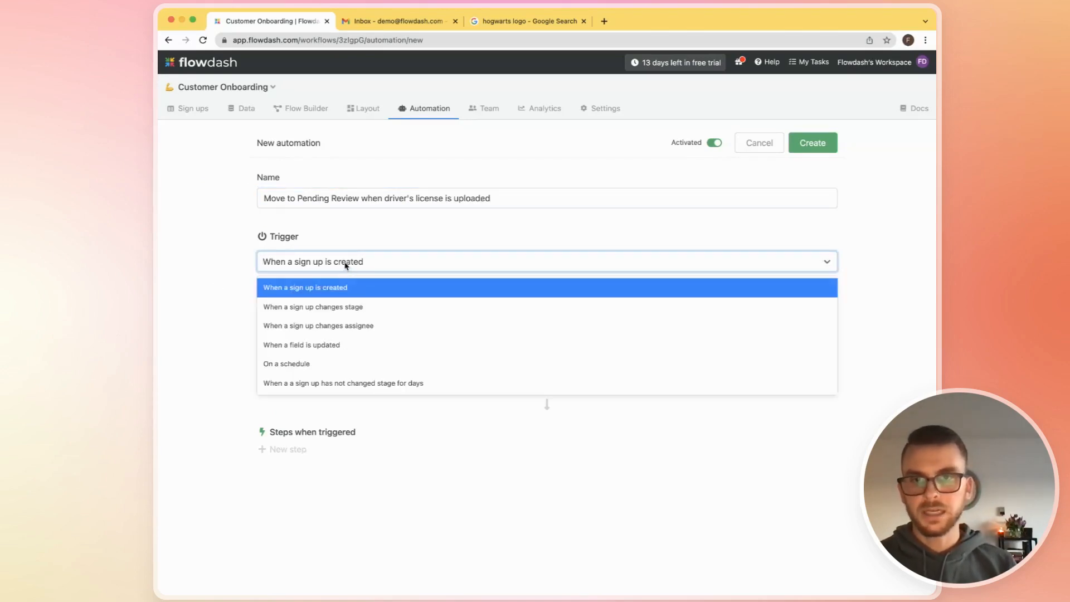
{"action": "left_click", "coordinate": [341, 346]}
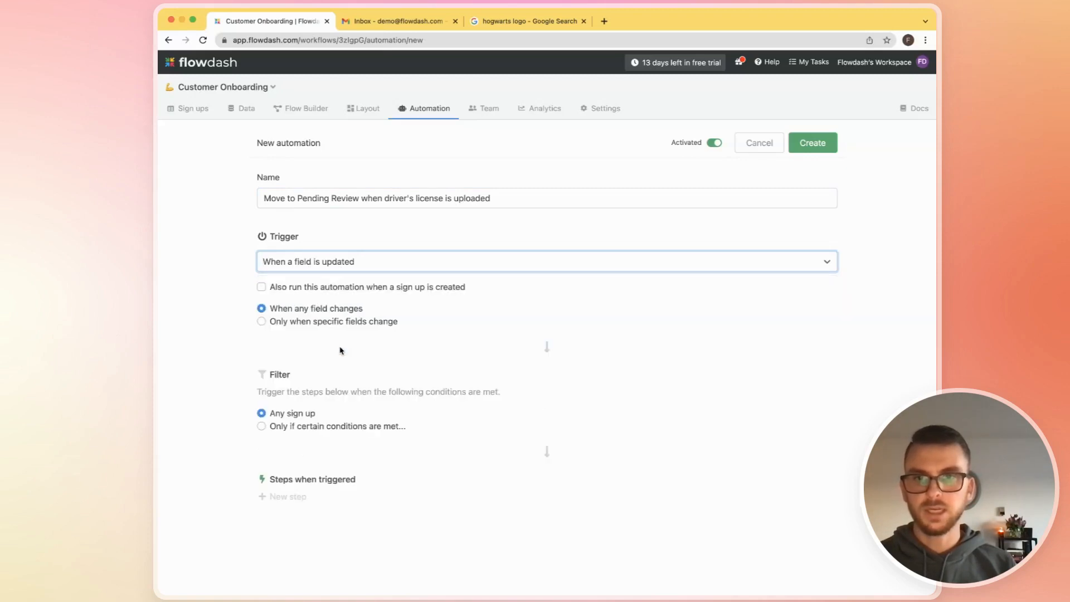
{"action": "left_click", "coordinate": [262, 321]}
{"action": "left_click", "coordinate": [369, 343]}
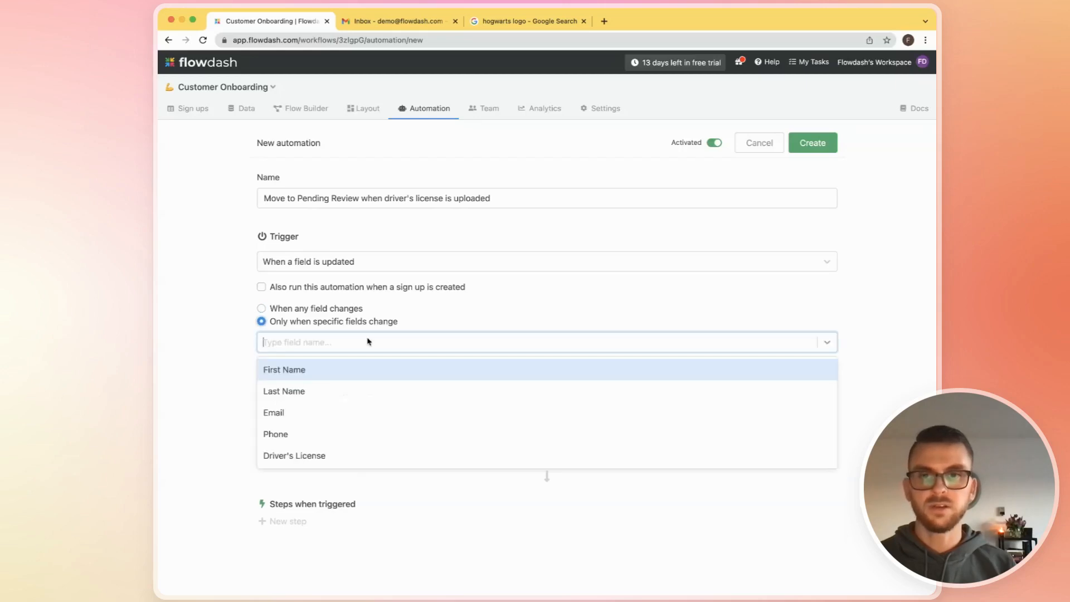
{"action": "left_click", "coordinate": [342, 450]}
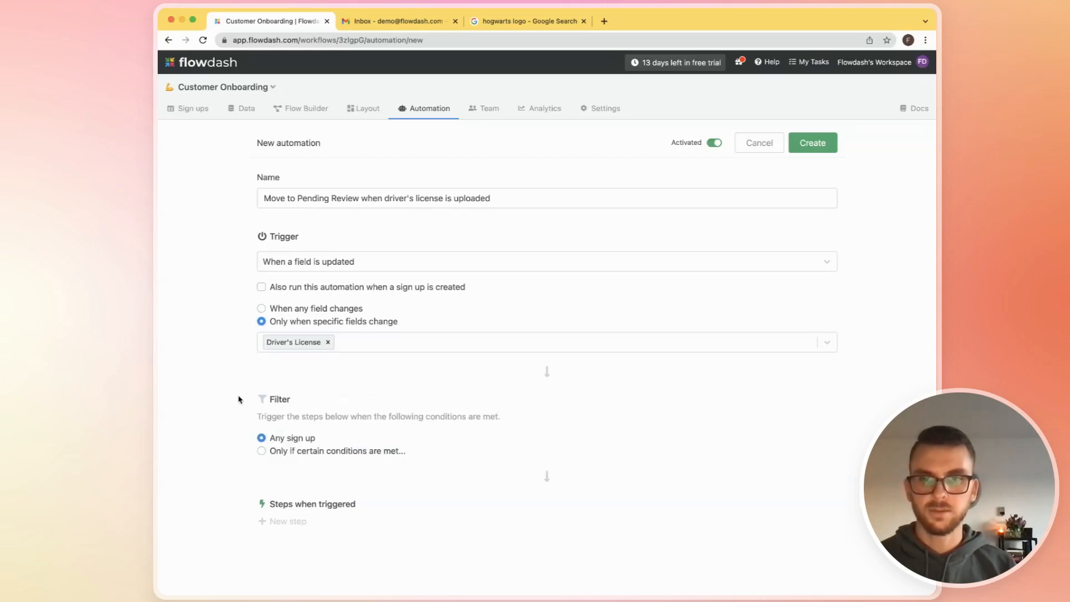
- Add a step that moves the sign-up to the Pending Review stage and create the automation
{"action": "left_click", "coordinate": [302, 528]}
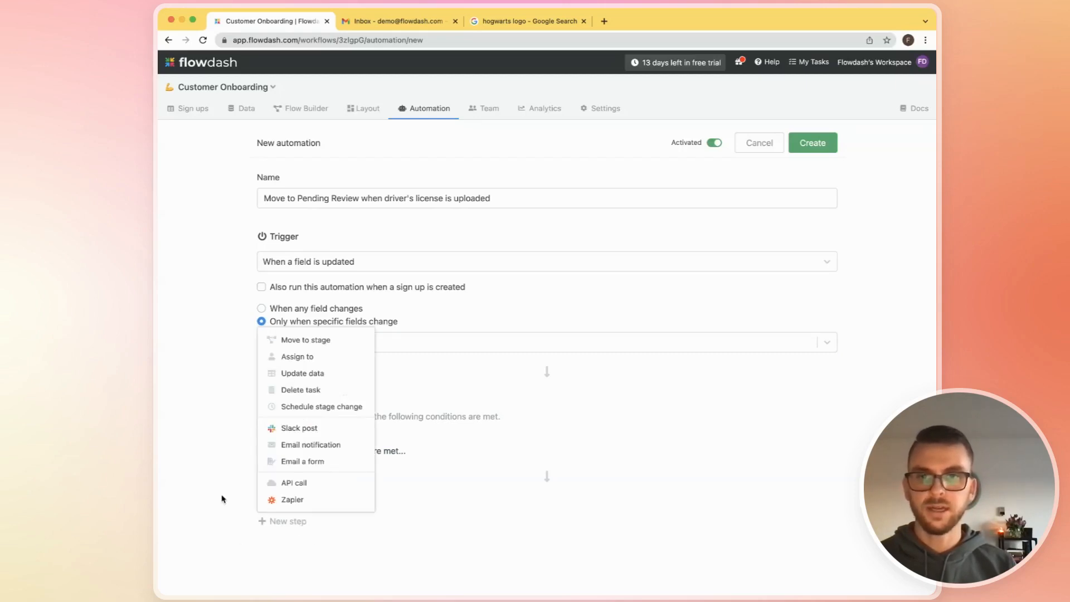
{"action": "left_click", "coordinate": [327, 344]}
{"action": "left_click", "coordinate": [439, 333]}
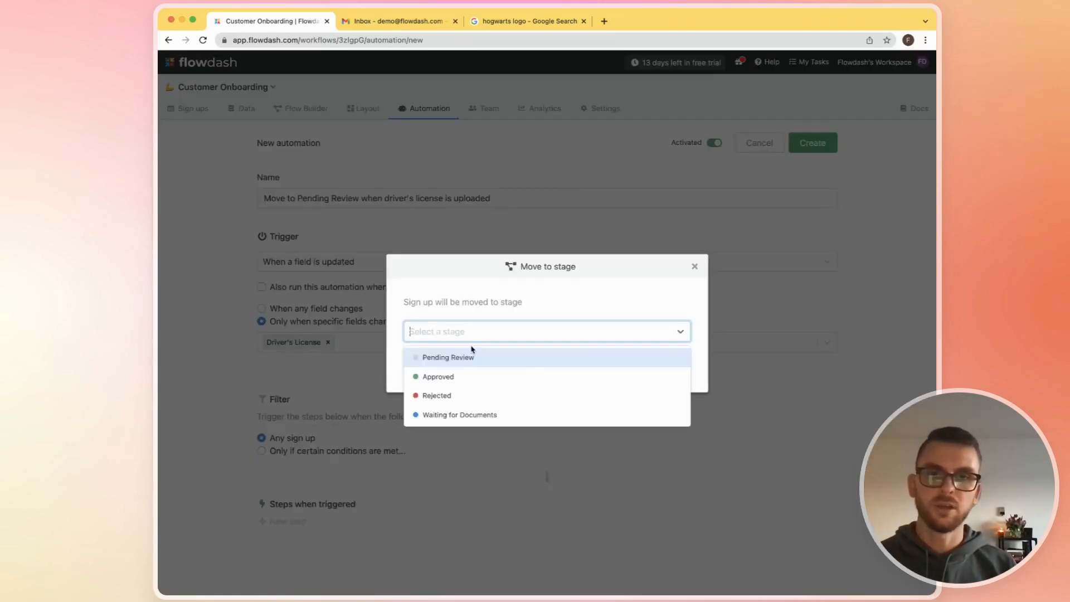
{"action": "left_click", "coordinate": [516, 357]}
{"action": "left_click", "coordinate": [503, 366]}
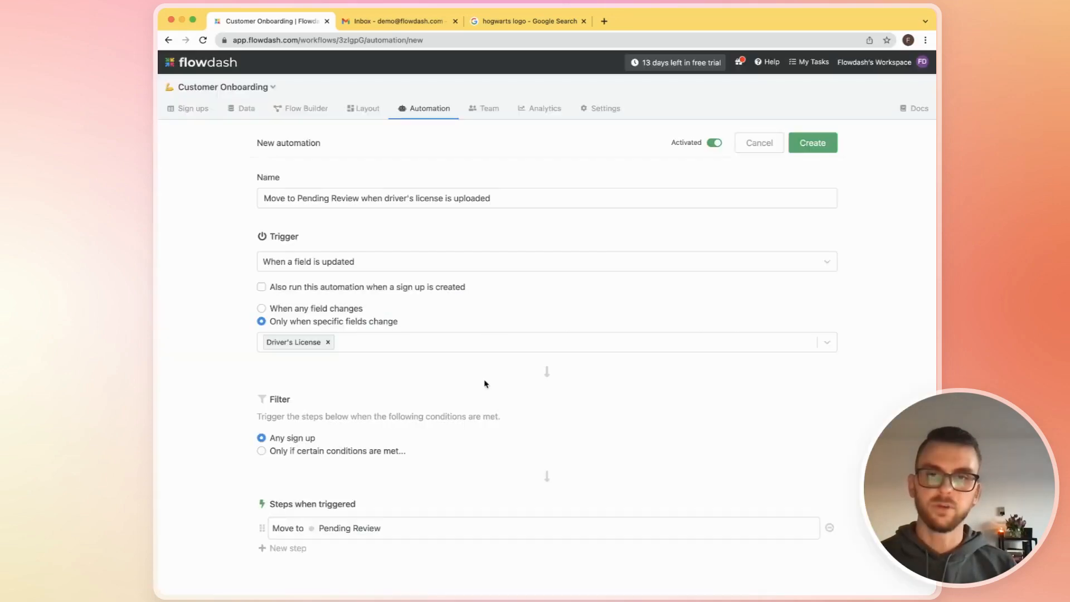
{"action": "left_click", "coordinate": [293, 551]}
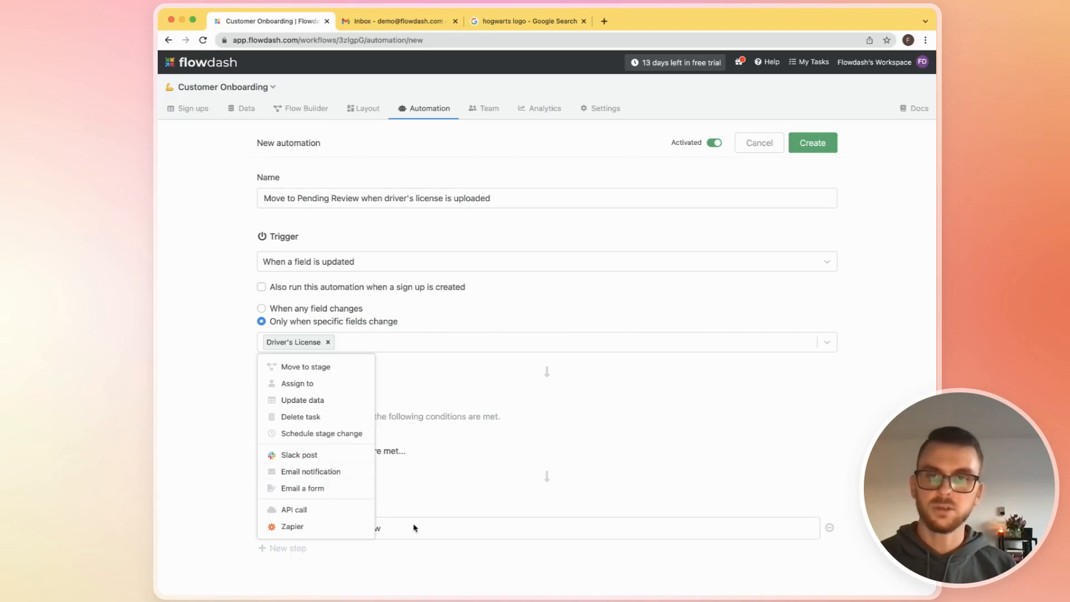
{"action": "left_click", "coordinate": [612, 481]}
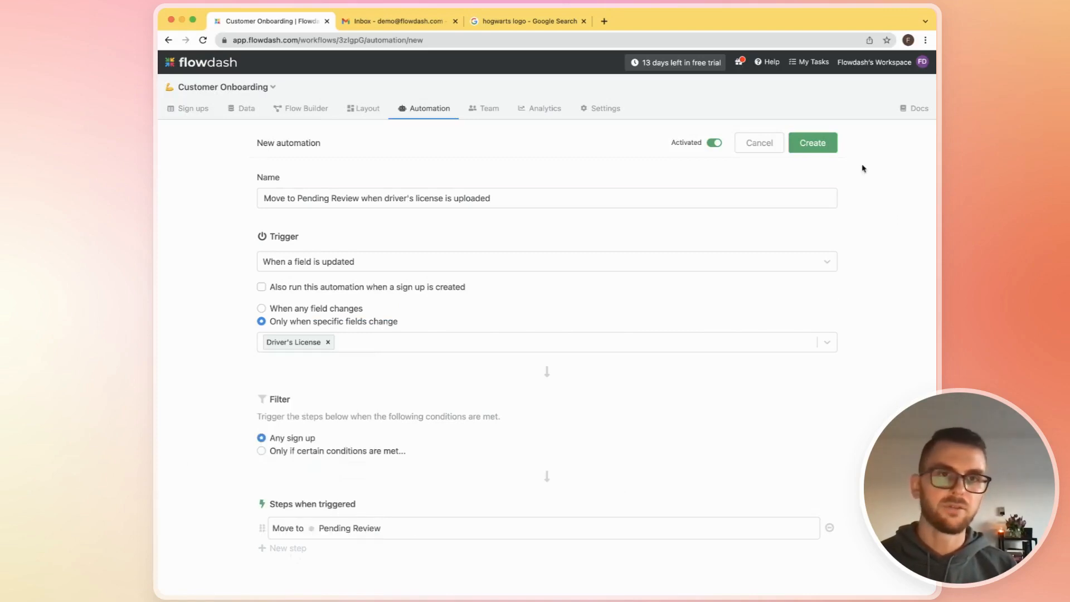
{"action": "left_click", "coordinate": [813, 143]}
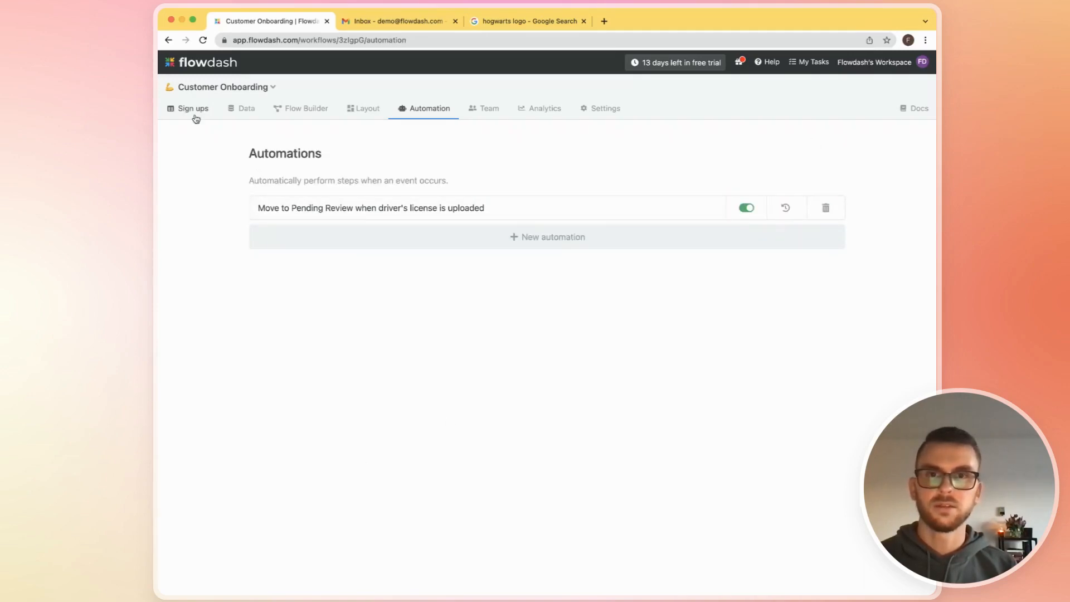
- Open the record of the second sign-up in the active sign-ups list
{"action": "left_click", "coordinate": [189, 109]}
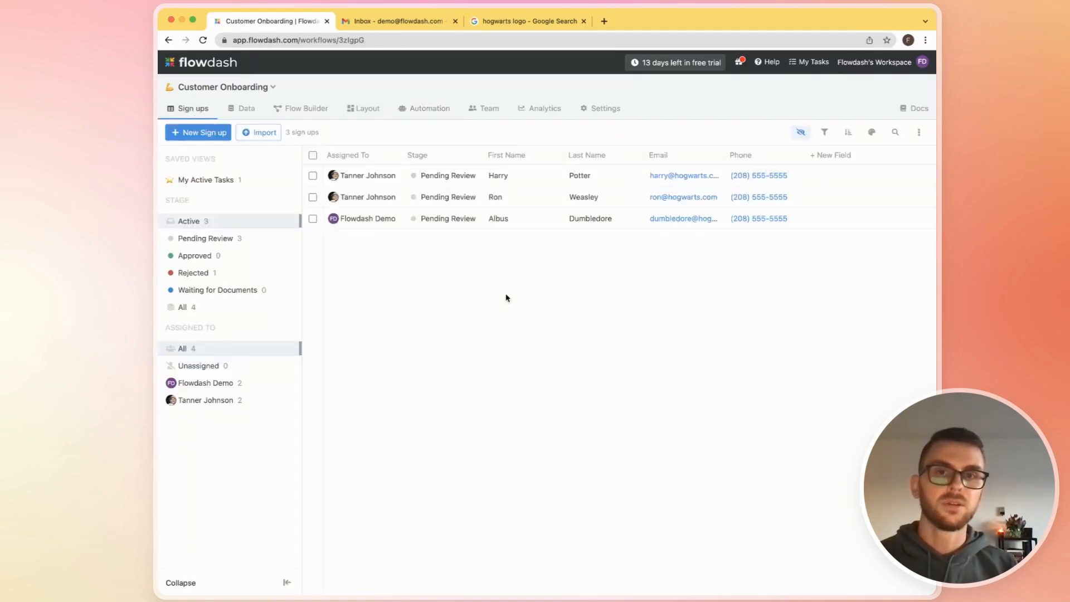
{"action": "left_click", "coordinate": [539, 180]}
{"action": "left_click", "coordinate": [526, 195]}
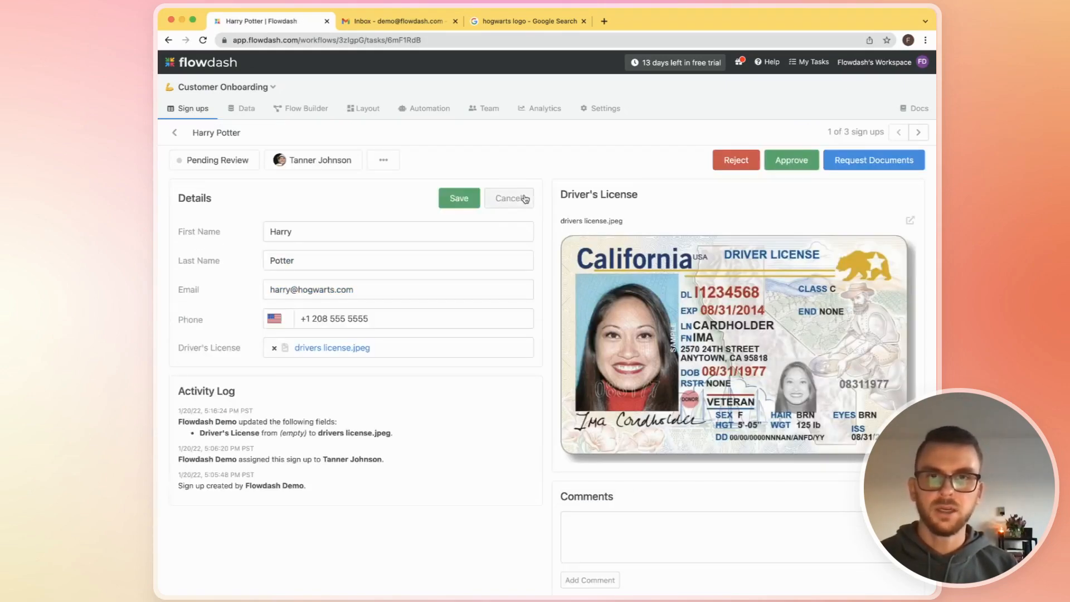
{"action": "left_click", "coordinate": [523, 200]}
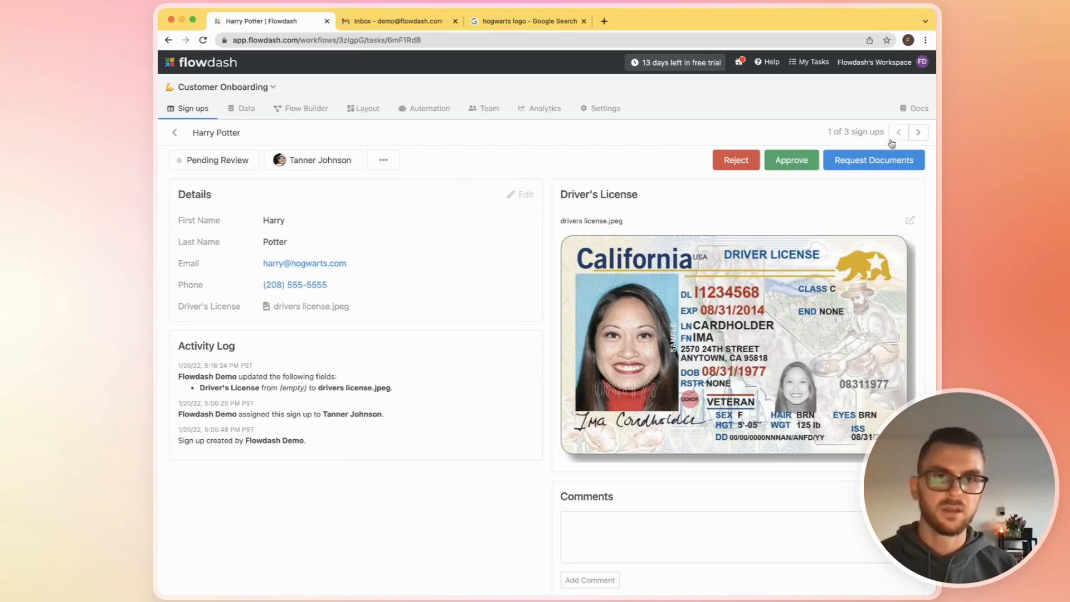
{"action": "left_click", "coordinate": [919, 138]}
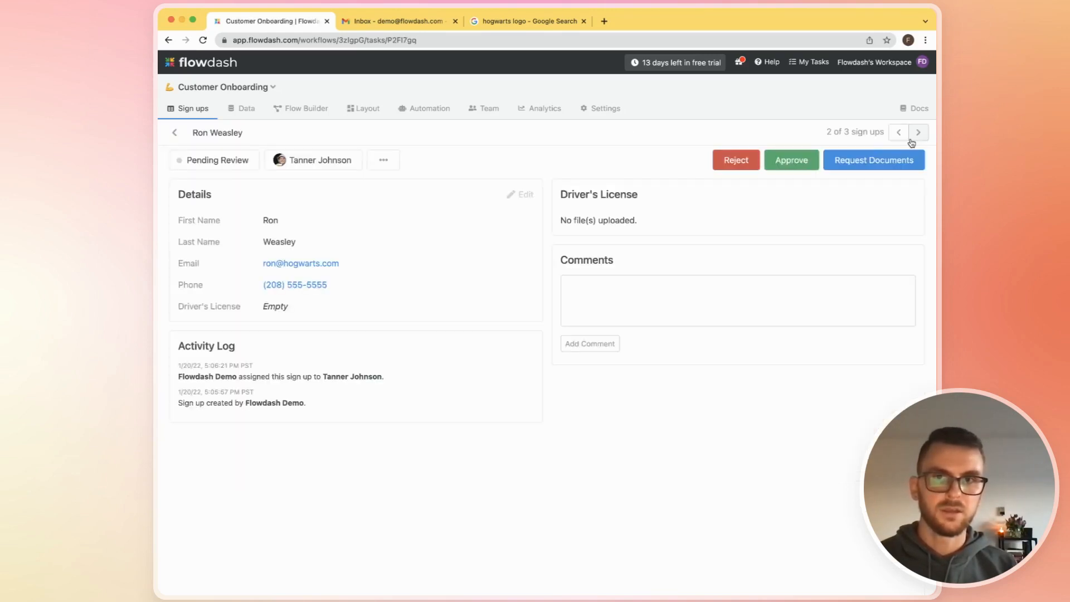
- Replace the sign-up's email with the demo inbox's email address and save the details
{"action": "left_click", "coordinate": [527, 195]}
{"action": "left_click", "coordinate": [388, 297]}
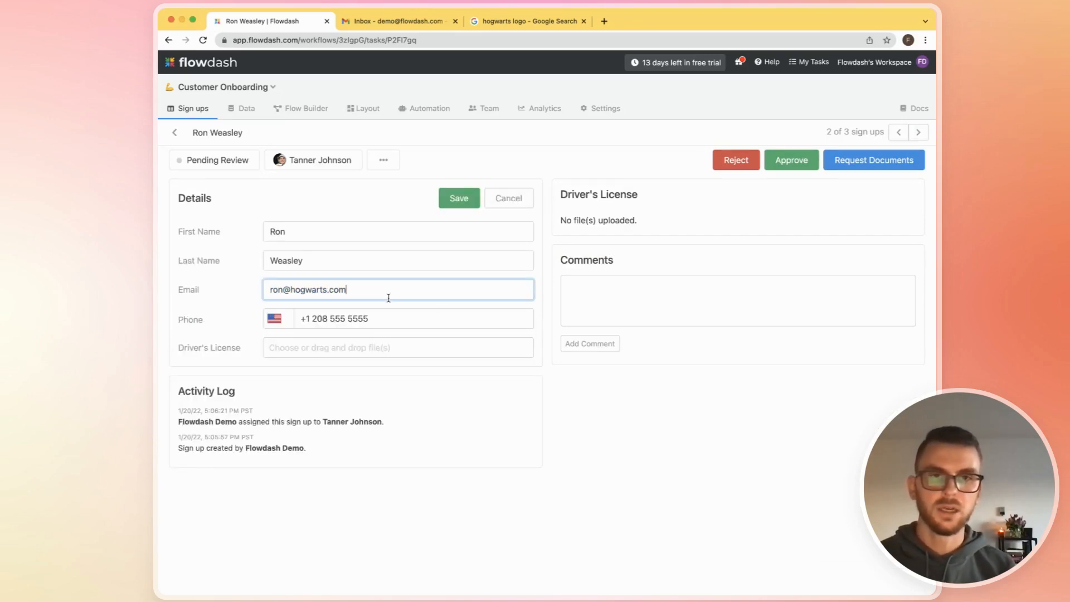
{"action": "key", "text": "alt+shift+Left"}
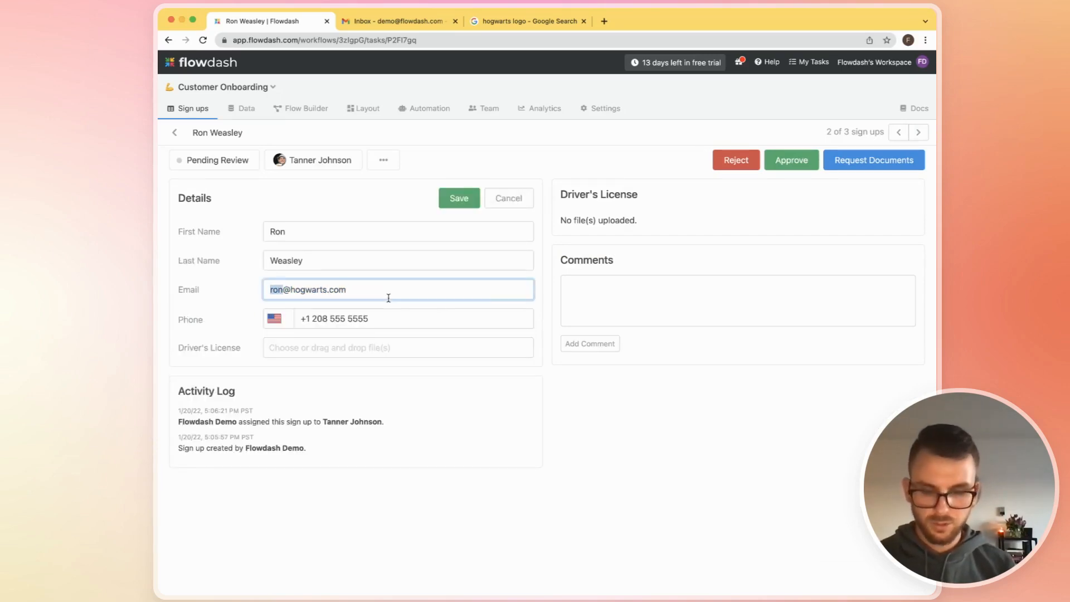
{"action": "key", "text": "super+a"}
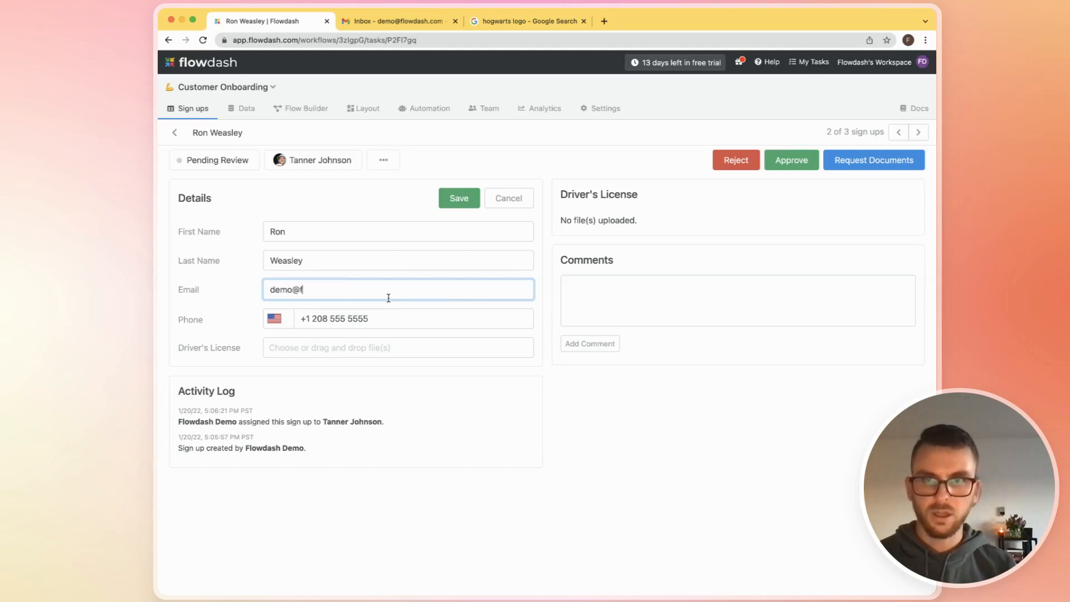
{"action": "key", "text": "Return"}
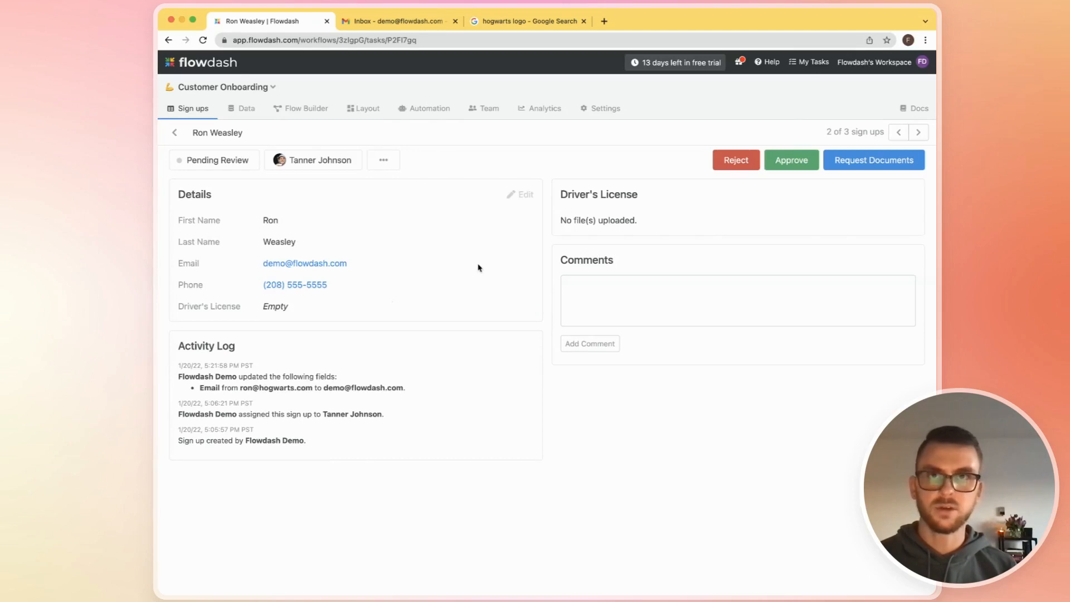
- Run the Request Documents action on the second sign-up, the one with the updated email
{"action": "left_click", "coordinate": [396, 21]}
{"action": "left_click", "coordinate": [262, 21]}
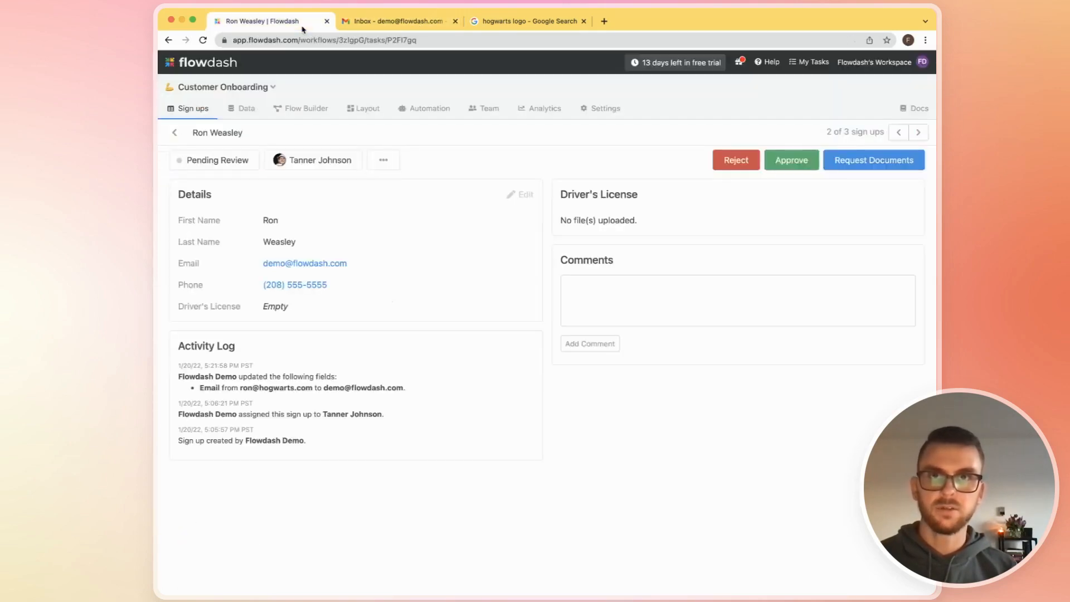
{"action": "left_click", "coordinate": [192, 115]}
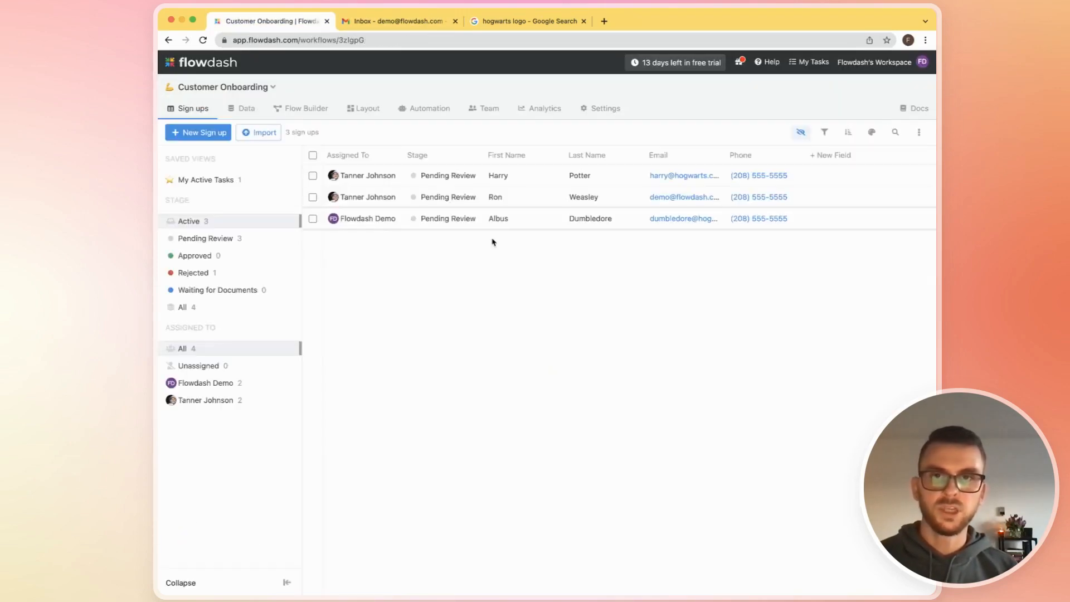
{"action": "left_click", "coordinate": [535, 204]}
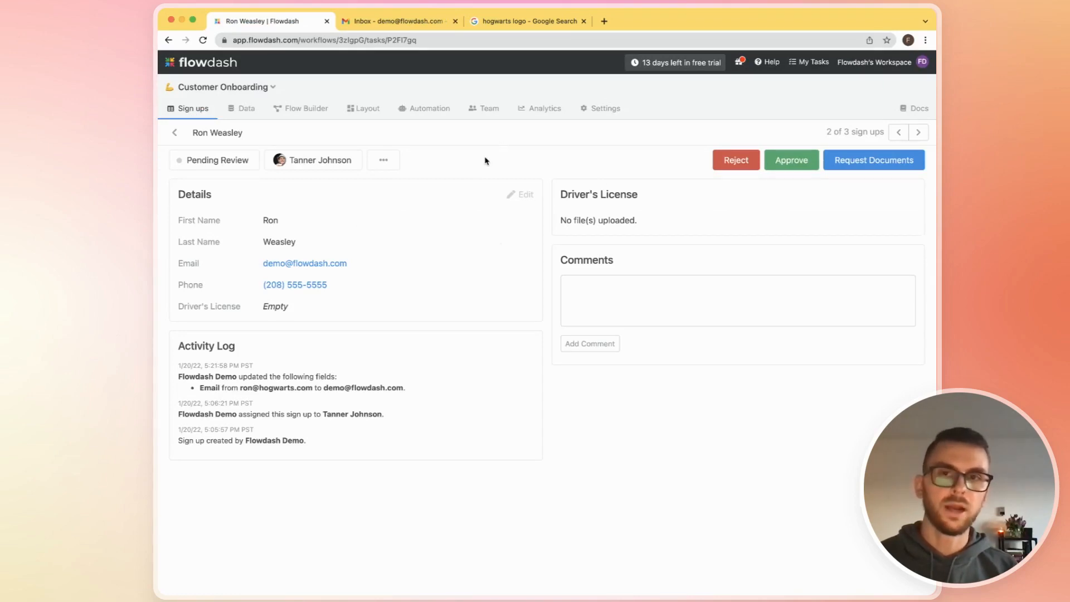
{"action": "left_click", "coordinate": [831, 161]}
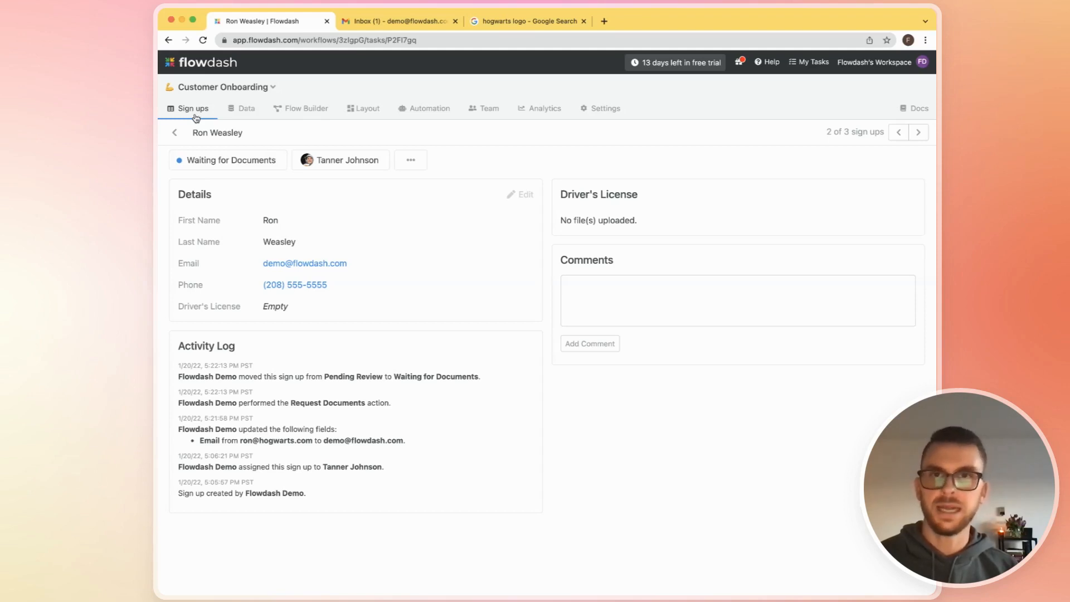
- Switch to Gmail and read the new form request email from Flowdash's Workspace
{"action": "left_click", "coordinate": [404, 28]}
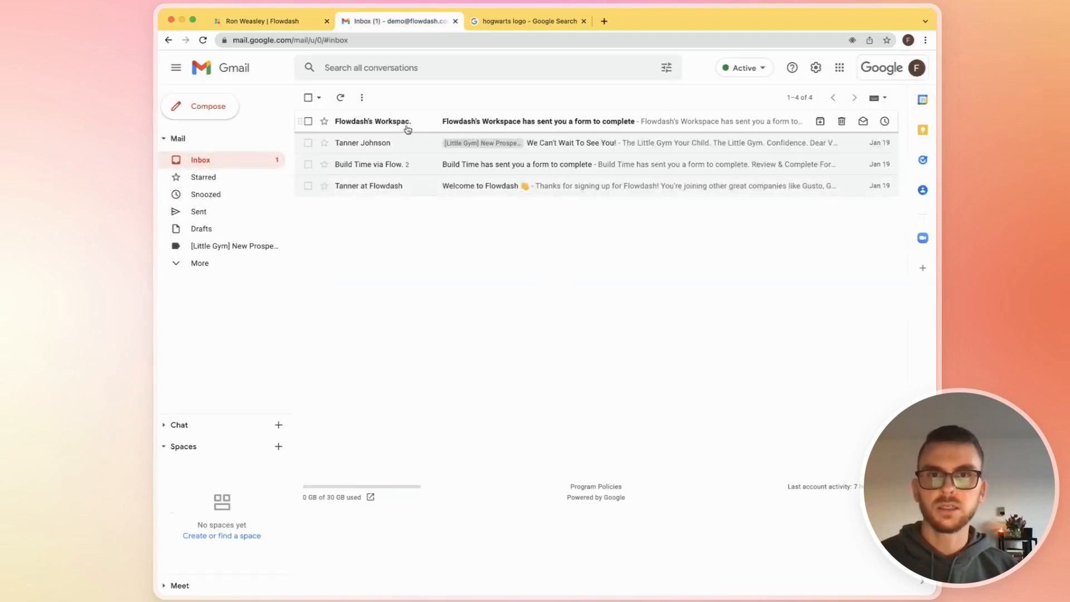
{"action": "left_click", "coordinate": [433, 124]}
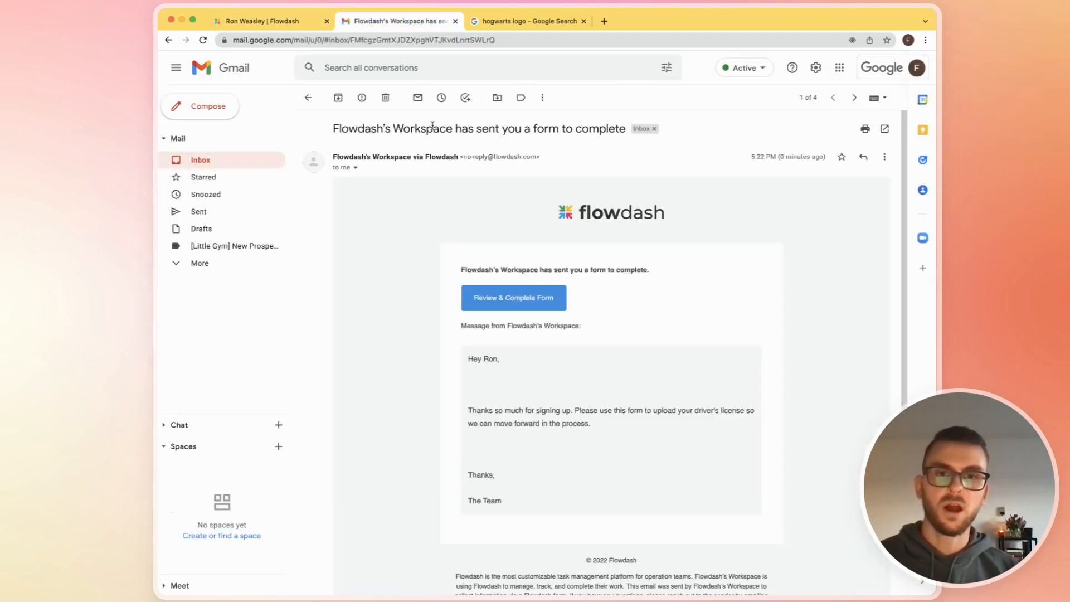
{"action": "scroll", "coordinate": [418, 262], "scroll_direction": "down", "scroll_amount": 1}
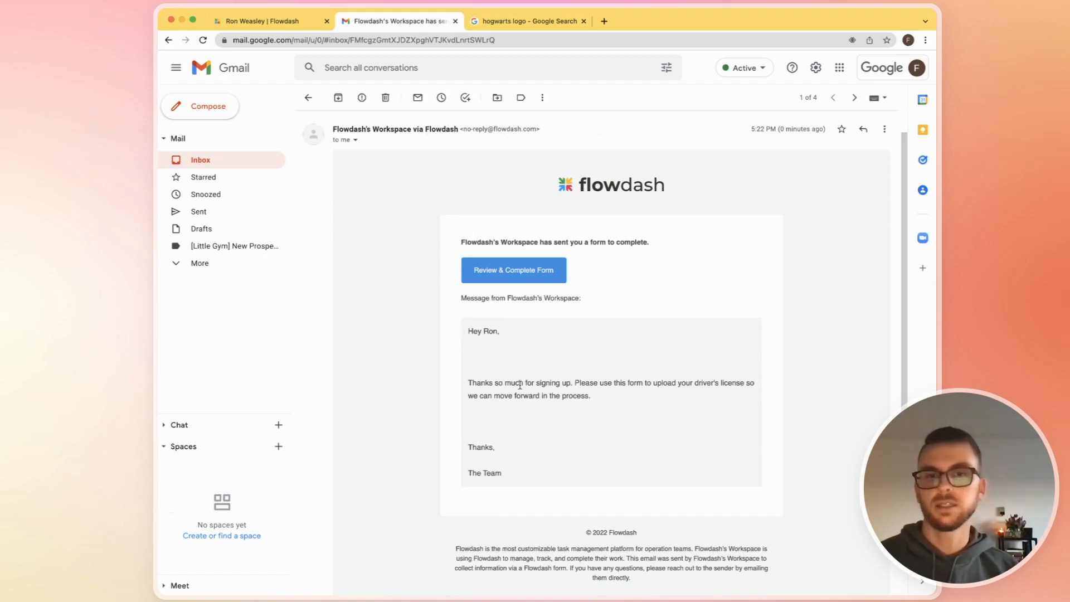
- Open the form linked in the email, upload "drivers license.jpeg" as the Driver's License, and submit it
{"action": "left_click", "coordinate": [486, 274]}
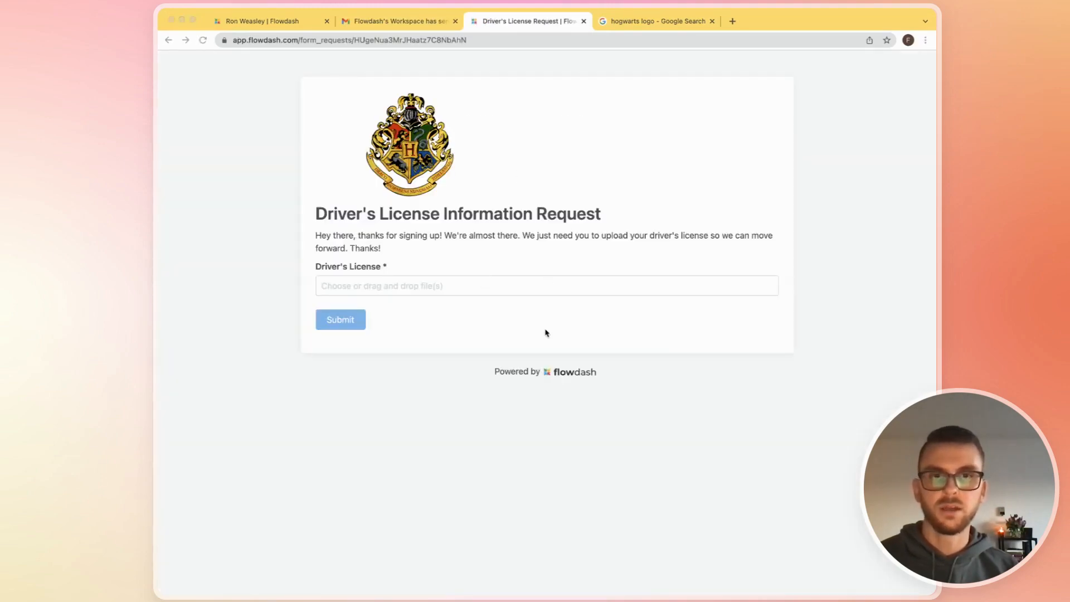
{"action": "left_click_drag", "start_coordinate": [435, 295], "coordinate": [435, 292]}
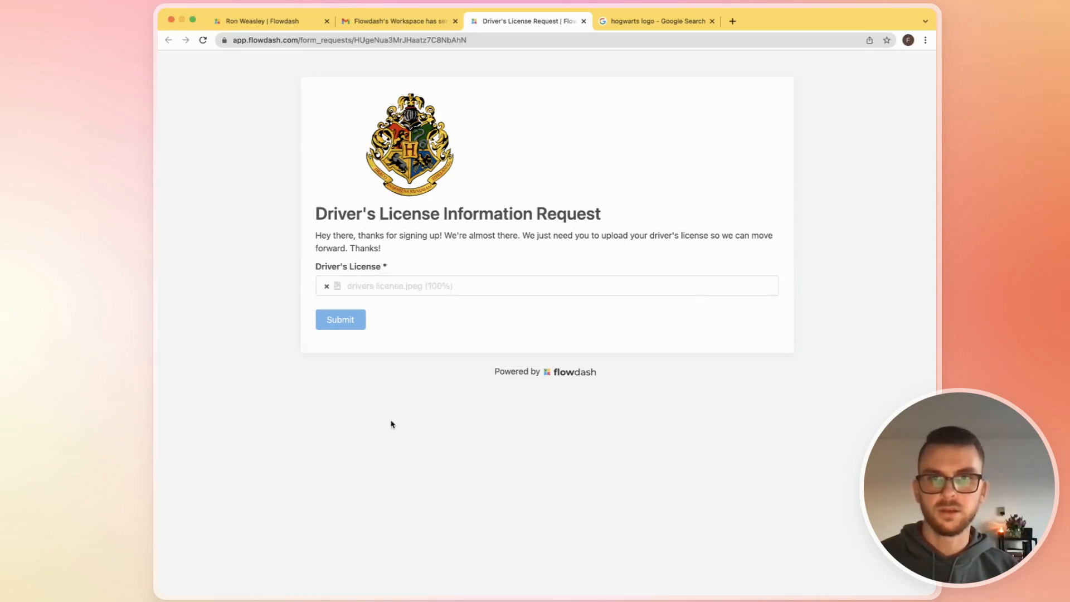
{"action": "left_click", "coordinate": [349, 319]}
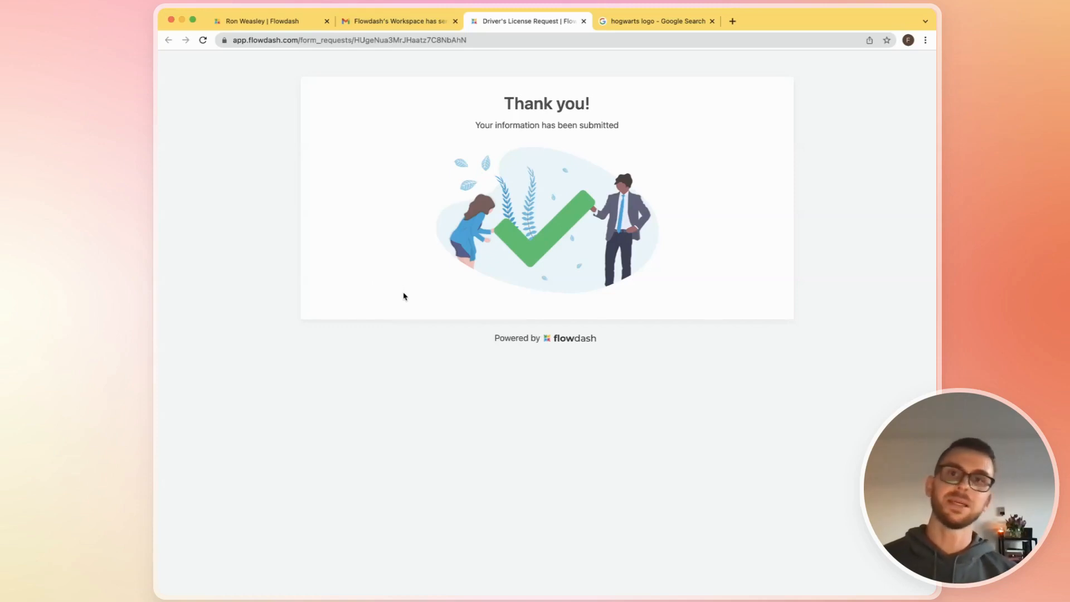
- Switch back to Flowdash, check the sign-up's stage and uploaded license, and return to the sign-ups list
{"action": "left_click", "coordinate": [260, 25]}
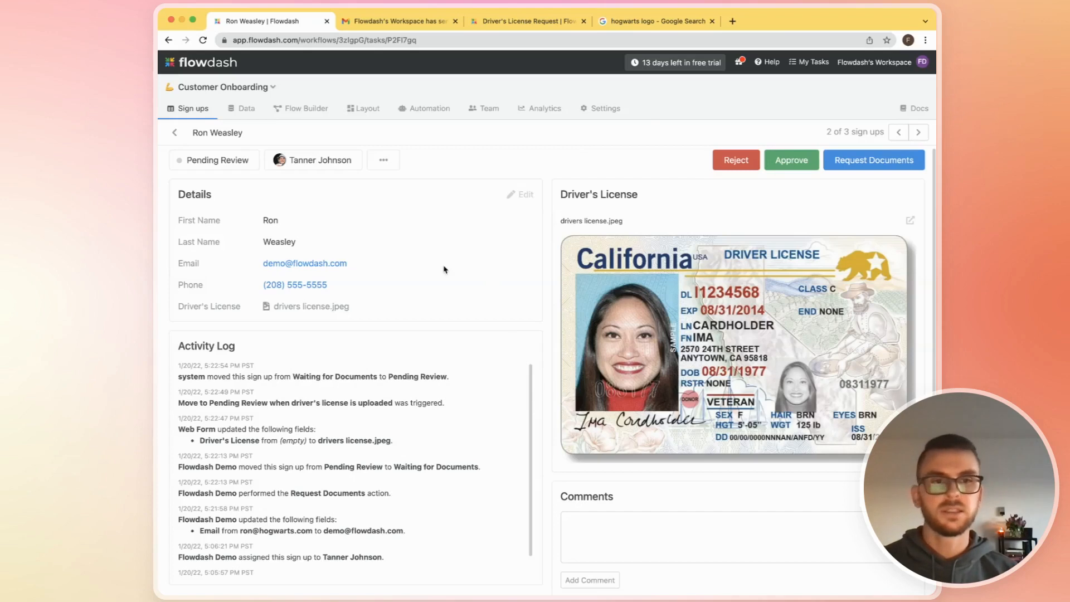
{"action": "left_click", "coordinate": [736, 160]}
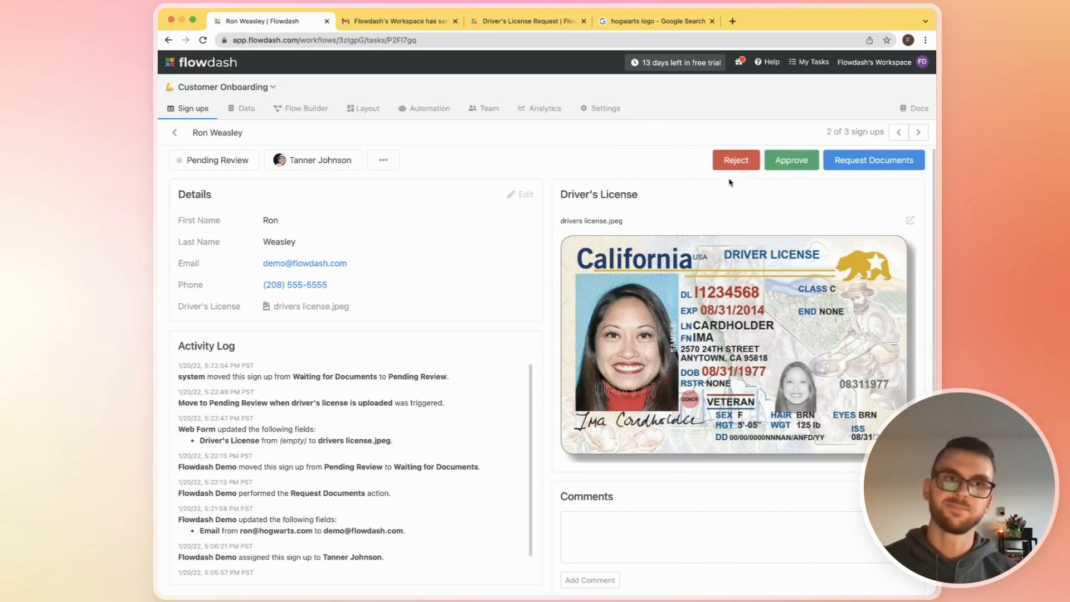
{"action": "left_click", "coordinate": [199, 106]}
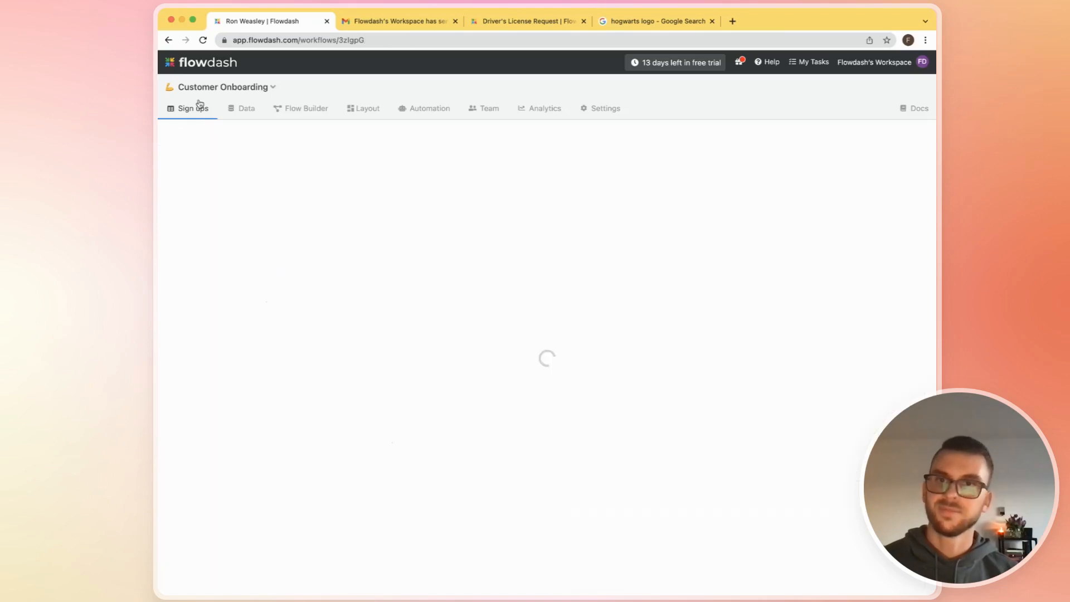